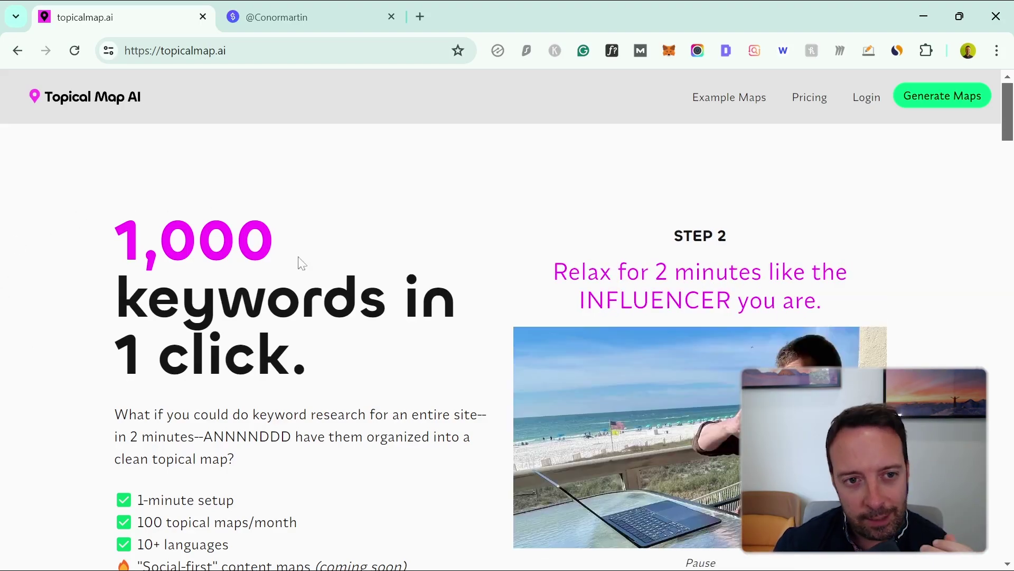
- Scroll the homepage down to the SEO in 2020 versus SEO in 2024 cards
scroll(301, 263, "down", 4)
scroll(310, 267, "down", 3)
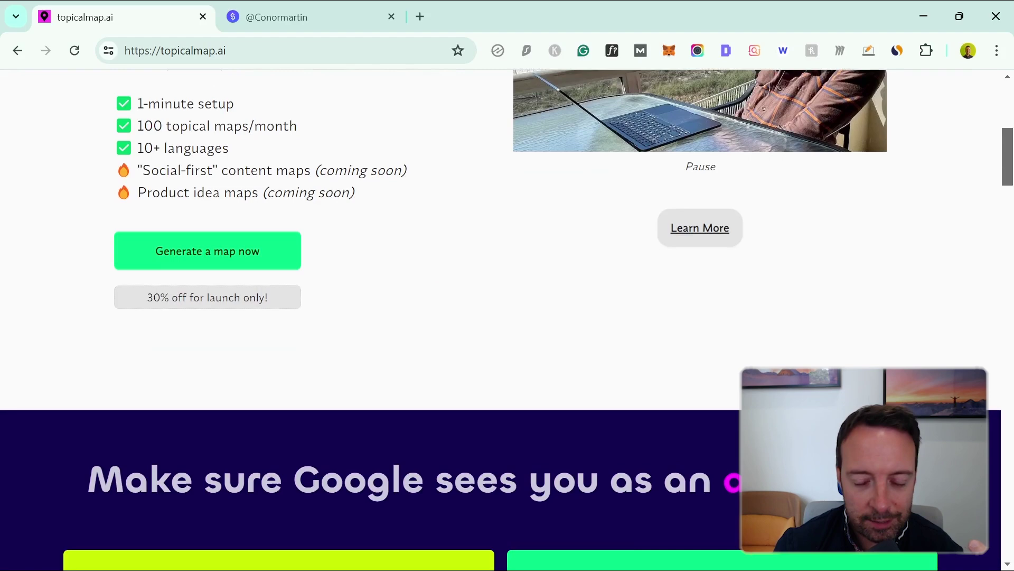
scroll(404, 263, "down", 6)
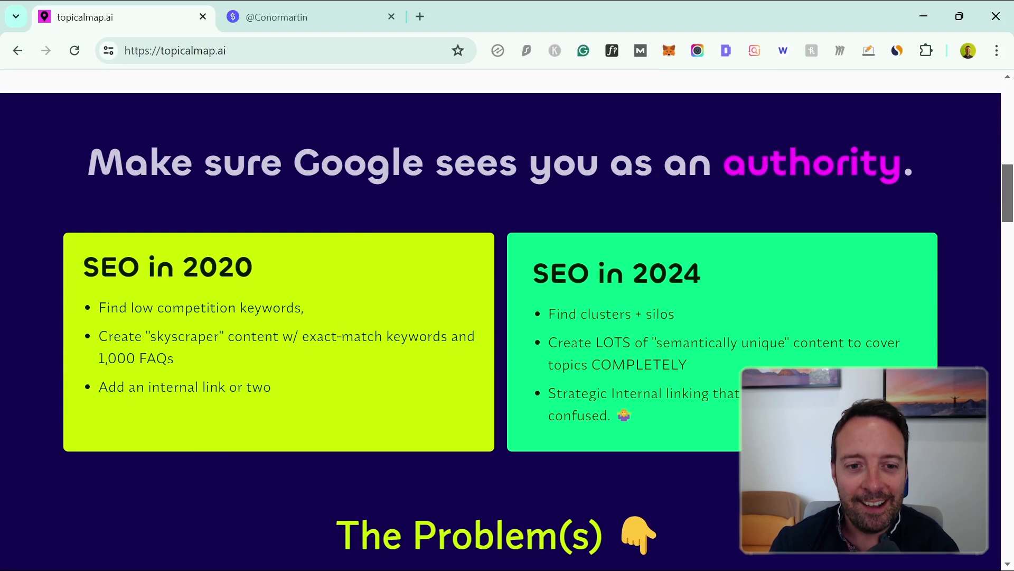
left_click_drag(183, 267, 288, 272)
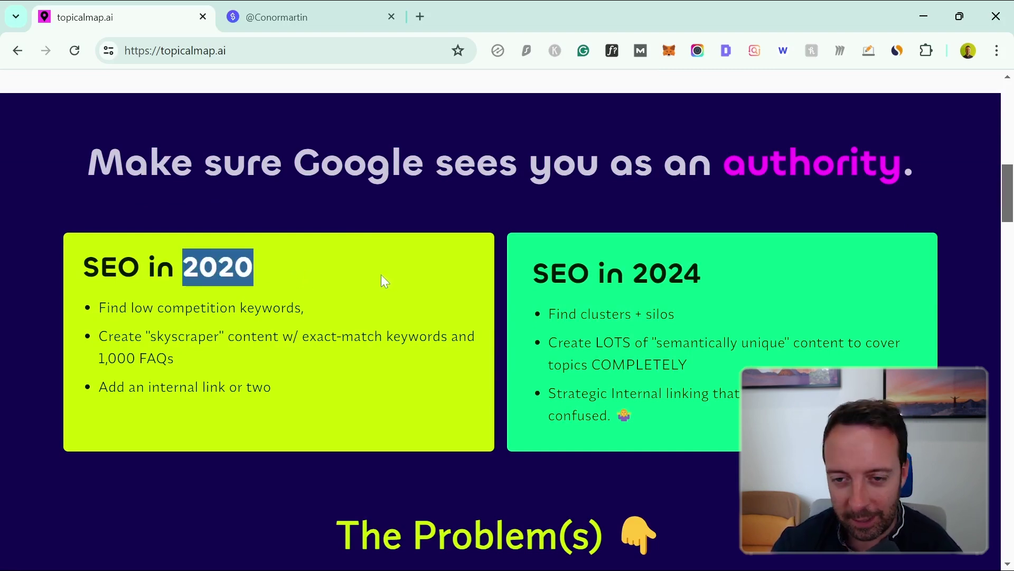
left_click_drag(708, 280, 494, 279)
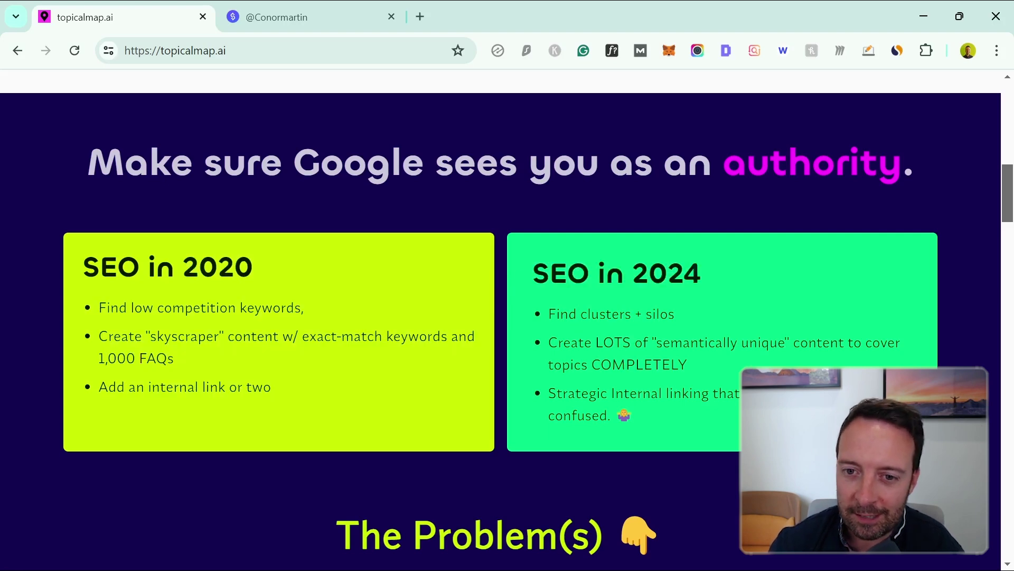
left_click_drag(611, 329, 678, 315)
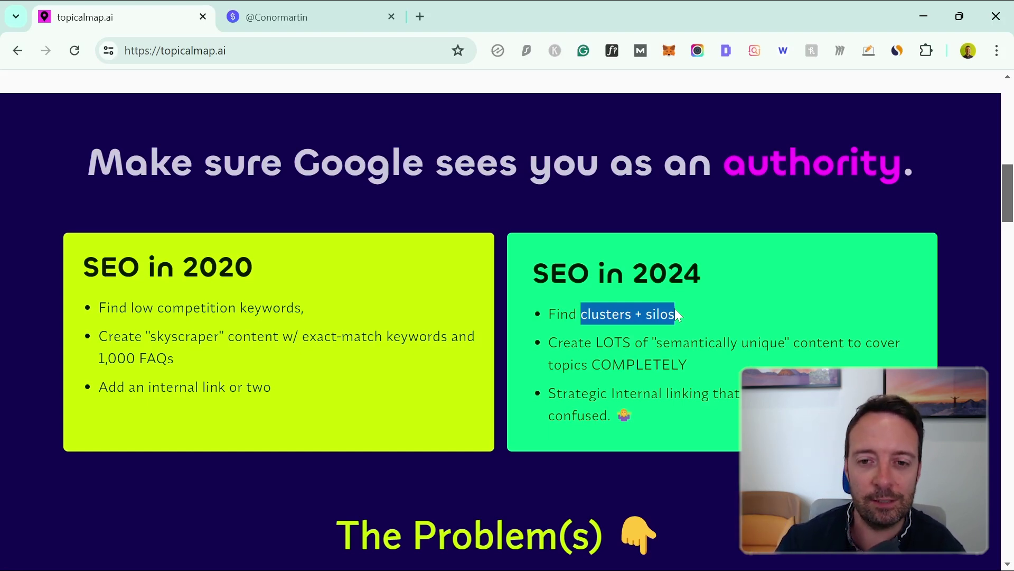
left_click_drag(725, 164, 835, 164)
left_click(835, 164)
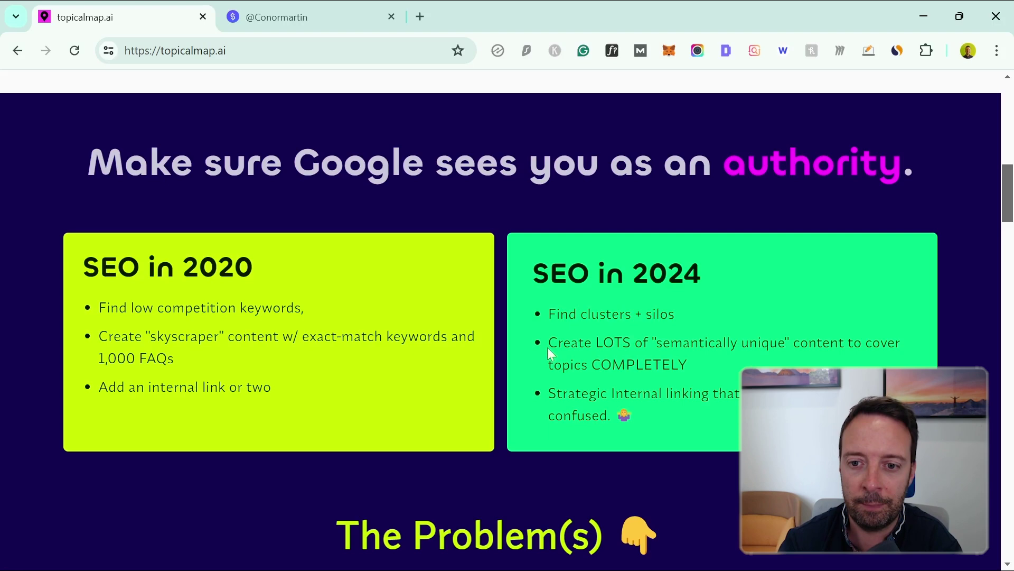
left_click_drag(547, 347, 785, 344)
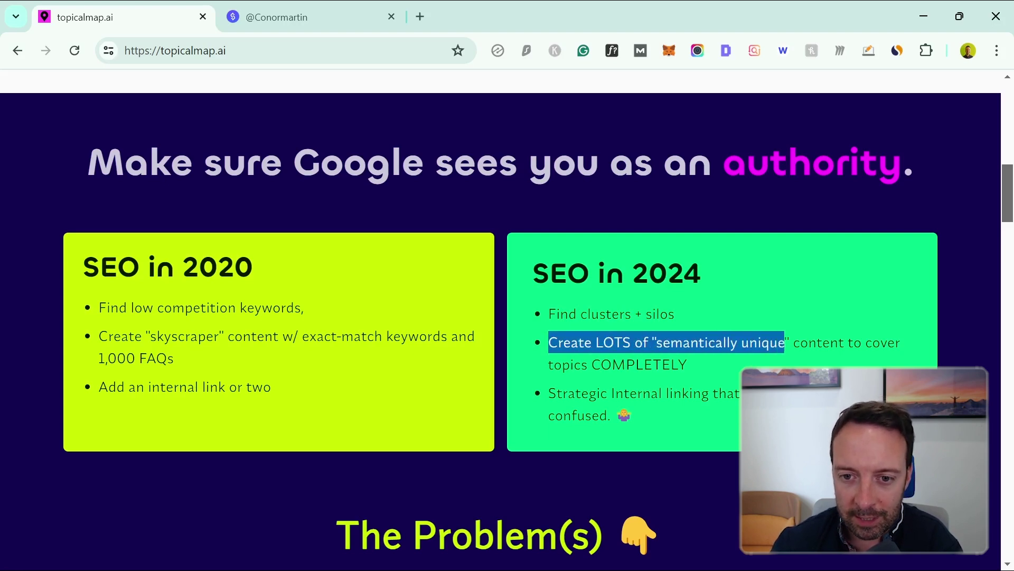
left_click_drag(656, 344, 737, 344)
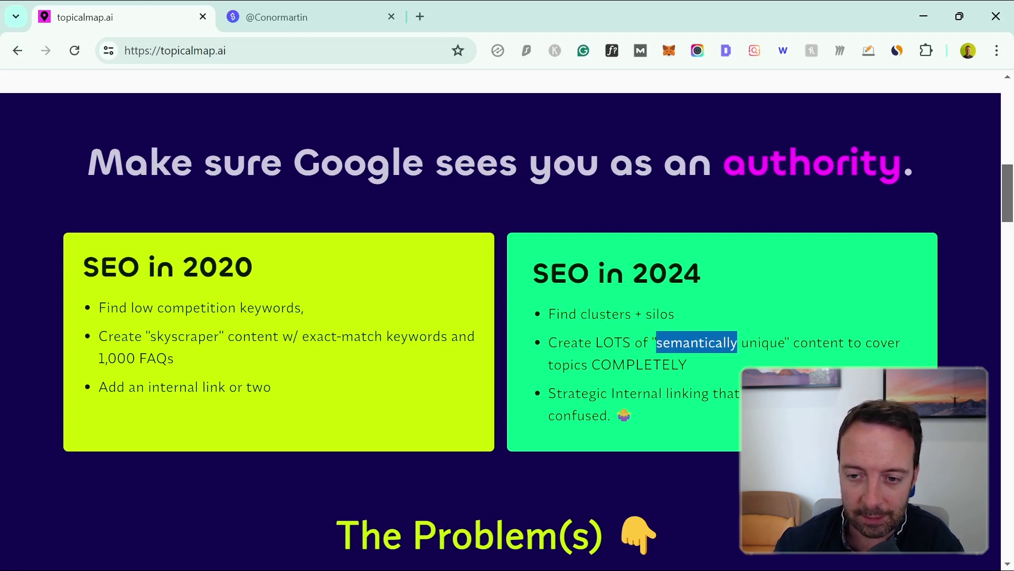
left_click(709, 369)
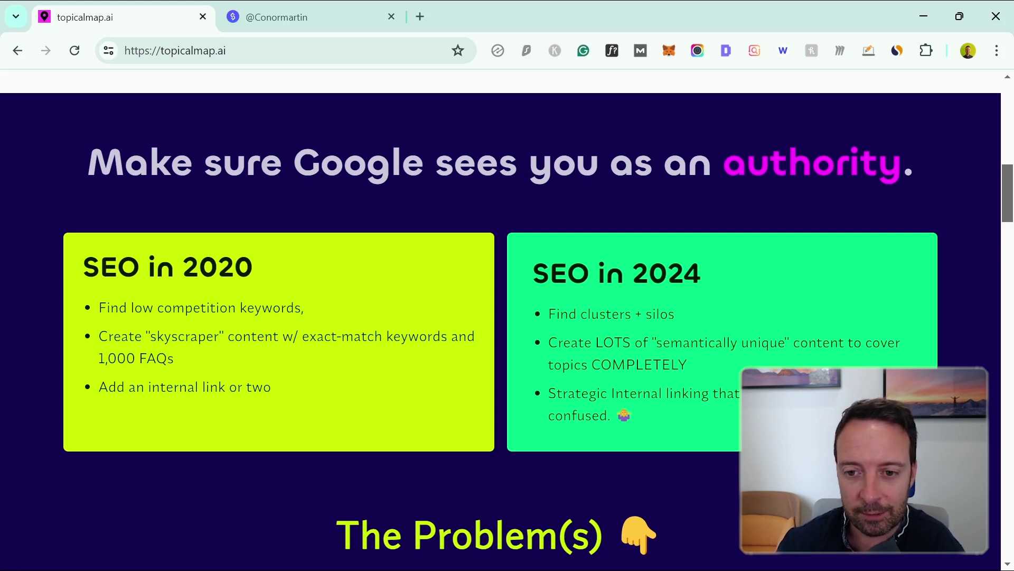
left_click_drag(549, 393, 709, 393)
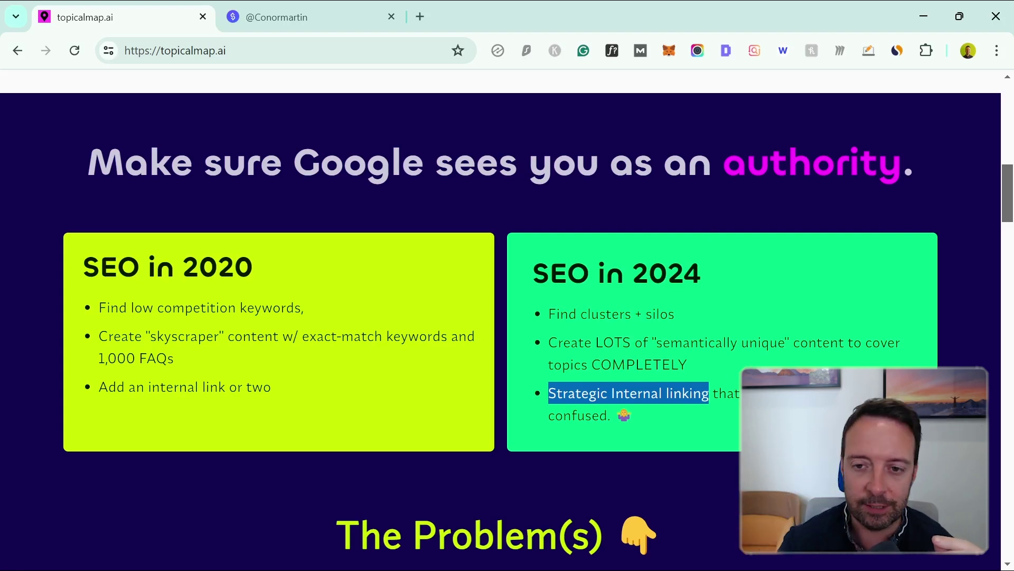
- Move down the homepage and jump to the pricing plans
scroll(623, 299, "down", 7)
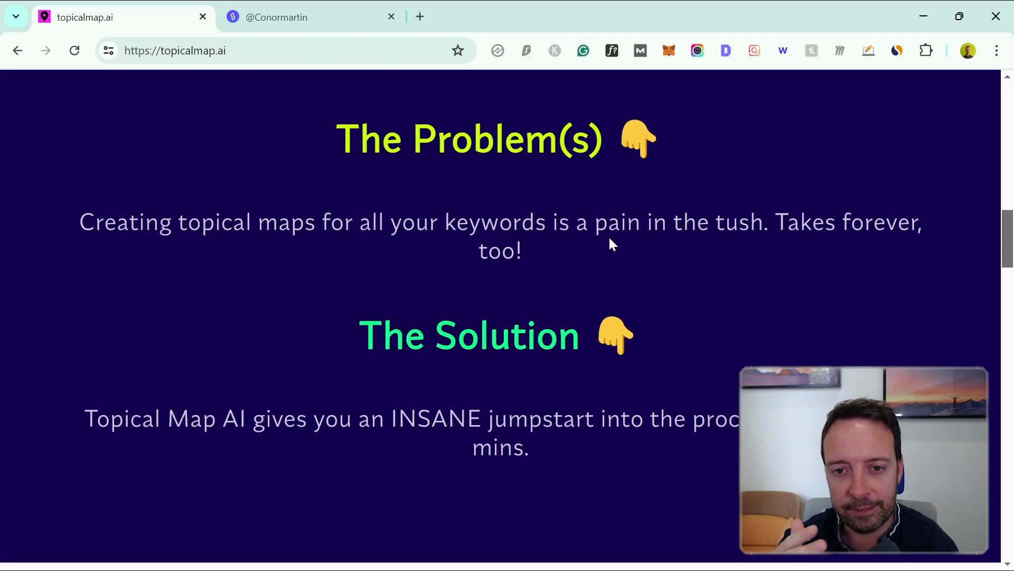
scroll(619, 371, "down", 2)
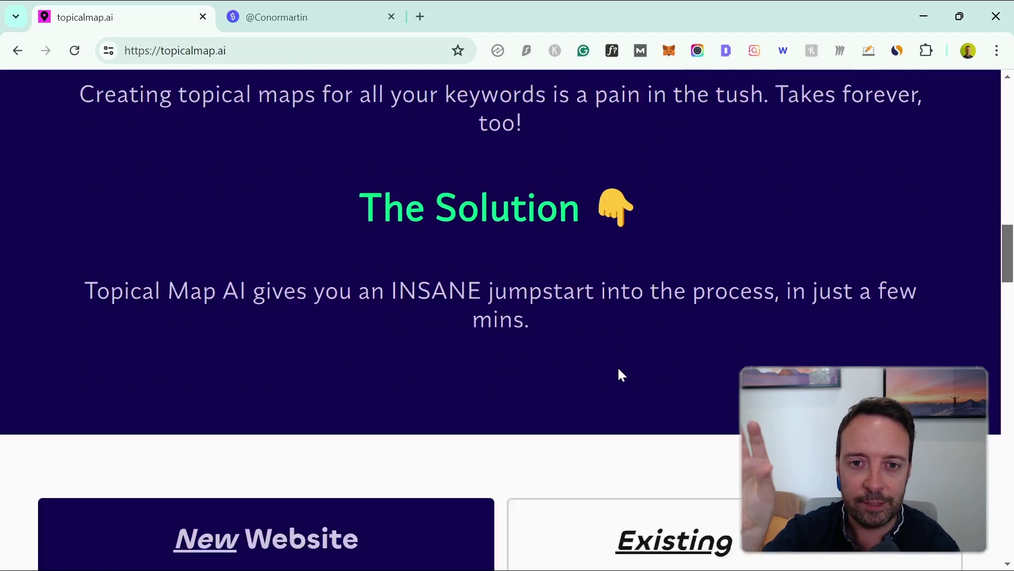
scroll(613, 365, "up", 12)
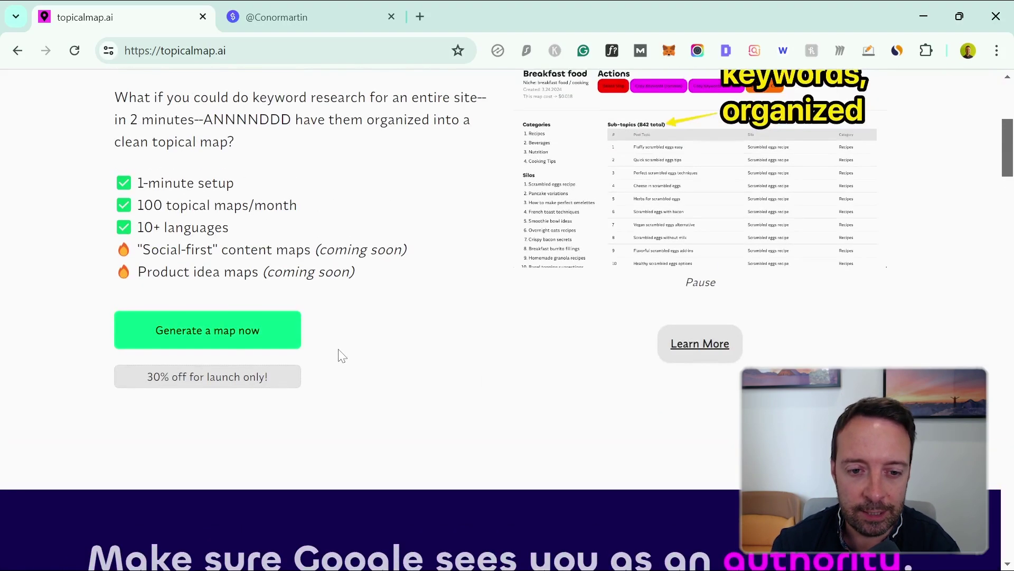
left_click(221, 338)
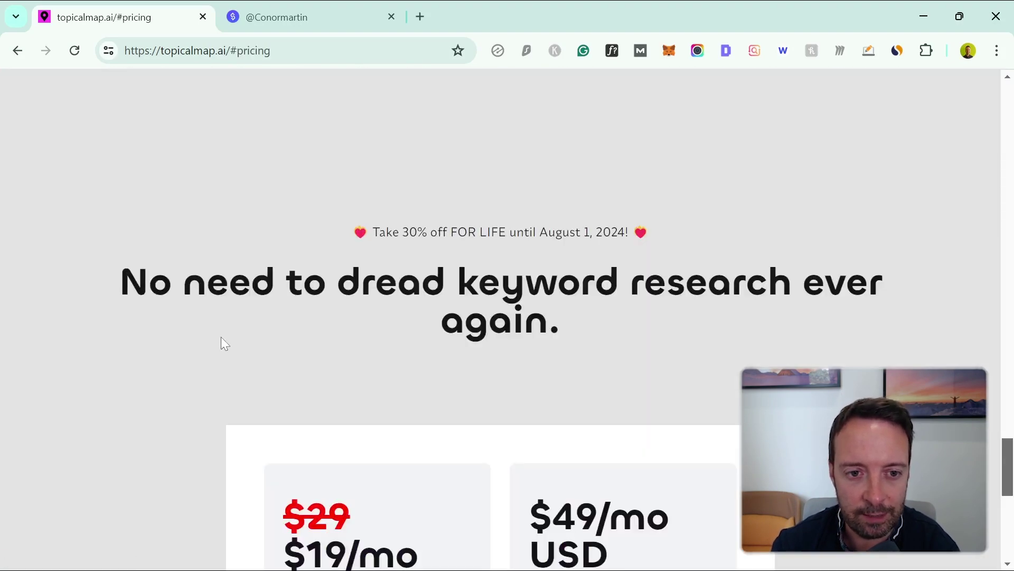
- Choose the Basic plan and proceed to checkout
scroll(481, 217, "down", 6)
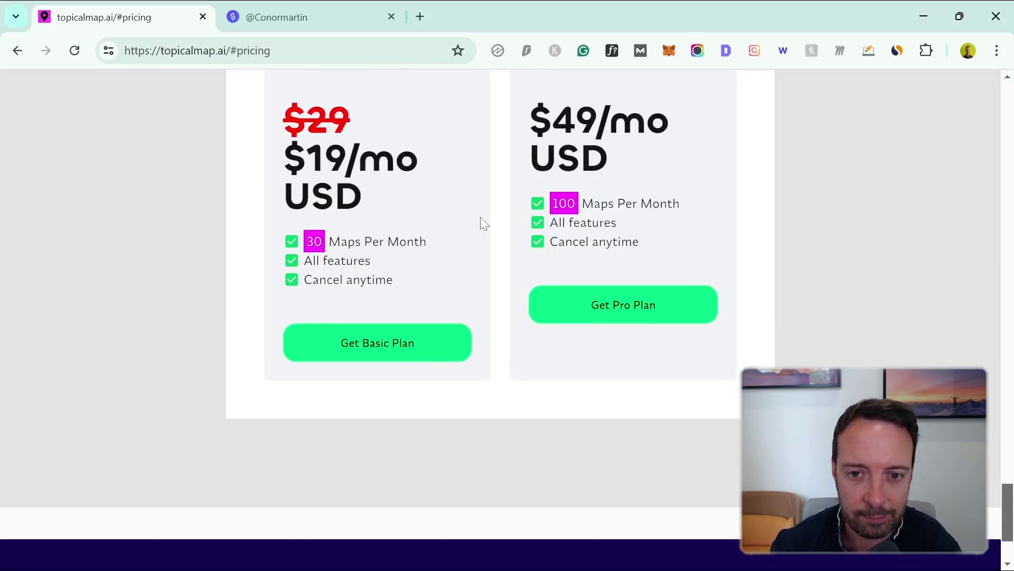
scroll(481, 217, "up", 3)
scroll(481, 222, "down", 3)
left_click(367, 351)
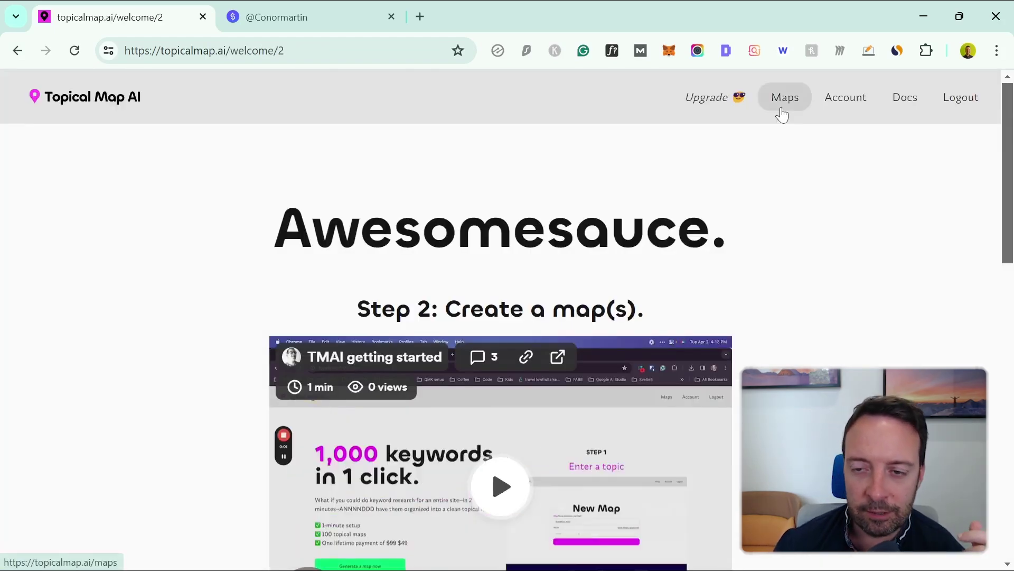
- Start a new topical map named 'AI Marketing' with the niche 'Marketing'
left_click(785, 99)
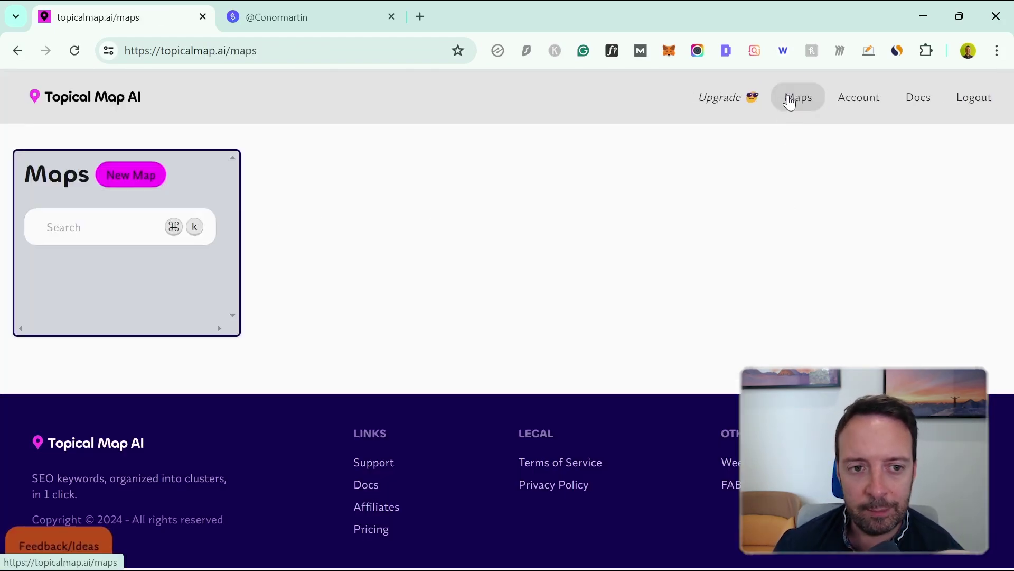
left_click(95, 229)
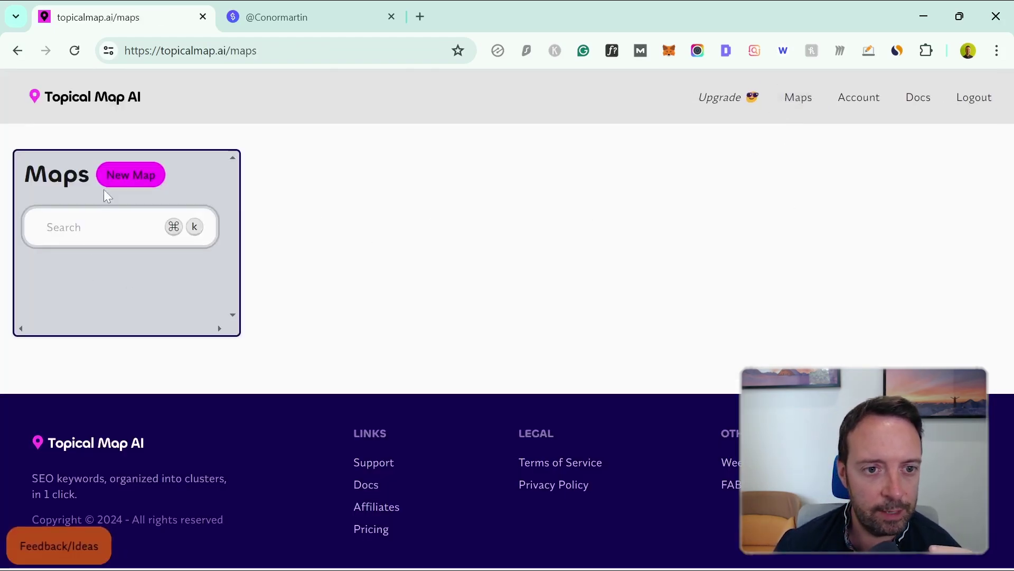
left_click(117, 182)
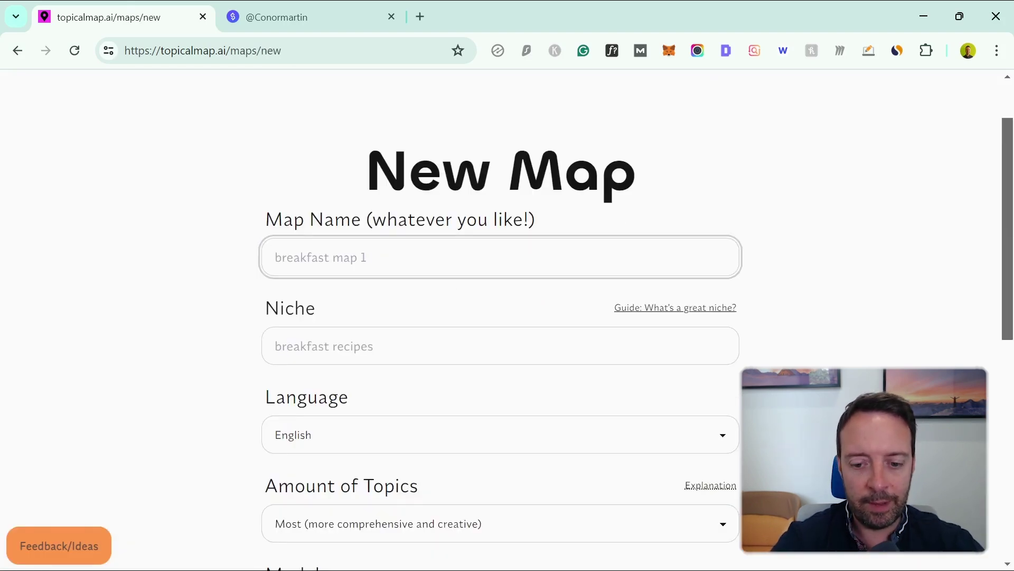
type("AI Marketing")
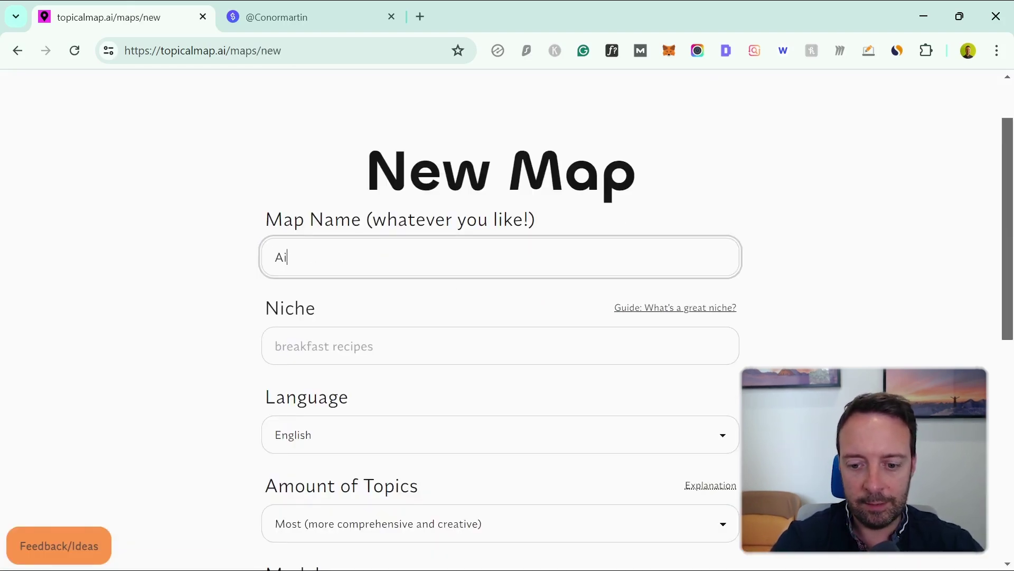
key("Tab")
key("Tab")
type("Marketing")
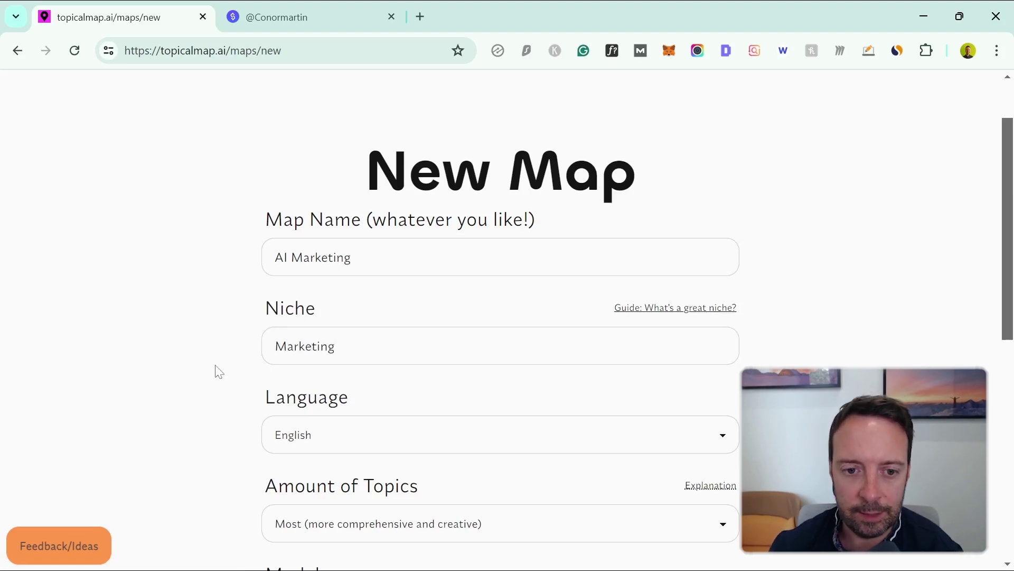
- Set the amount of topics to Most
scroll(214, 369, "down", 3)
left_click(355, 376)
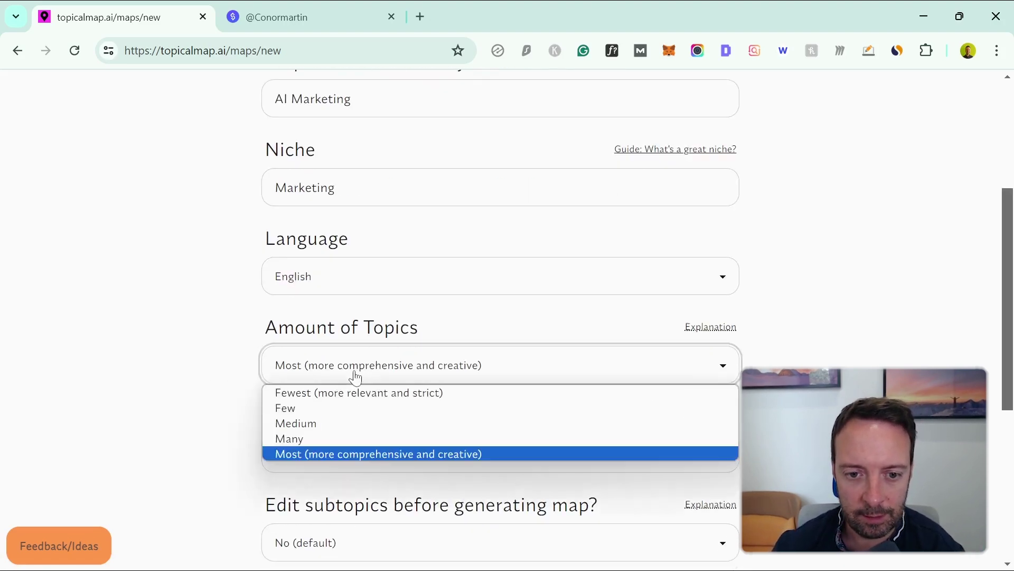
left_click(370, 454)
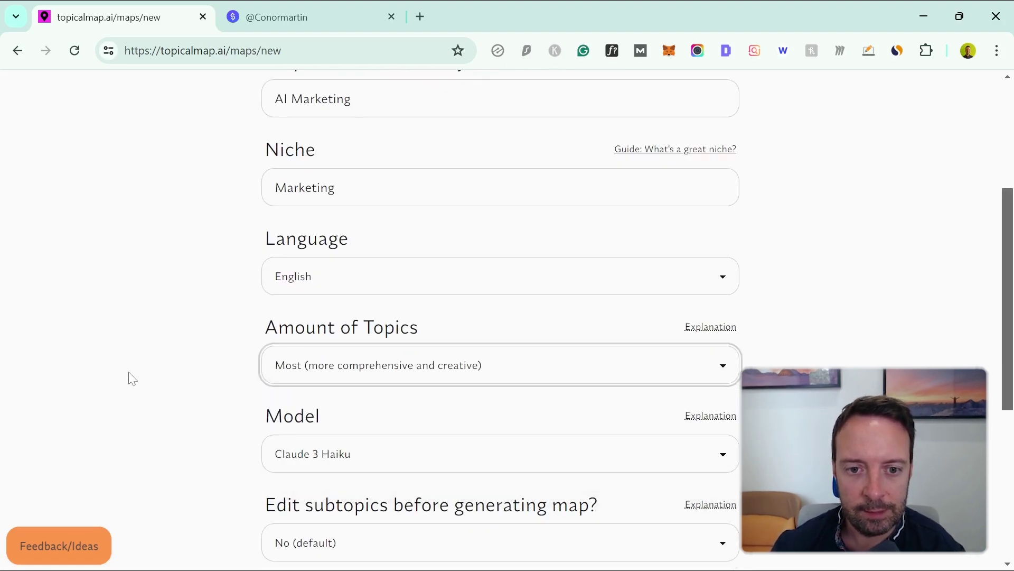
scroll(203, 333, "down", 5)
scroll(229, 296, "up", 2)
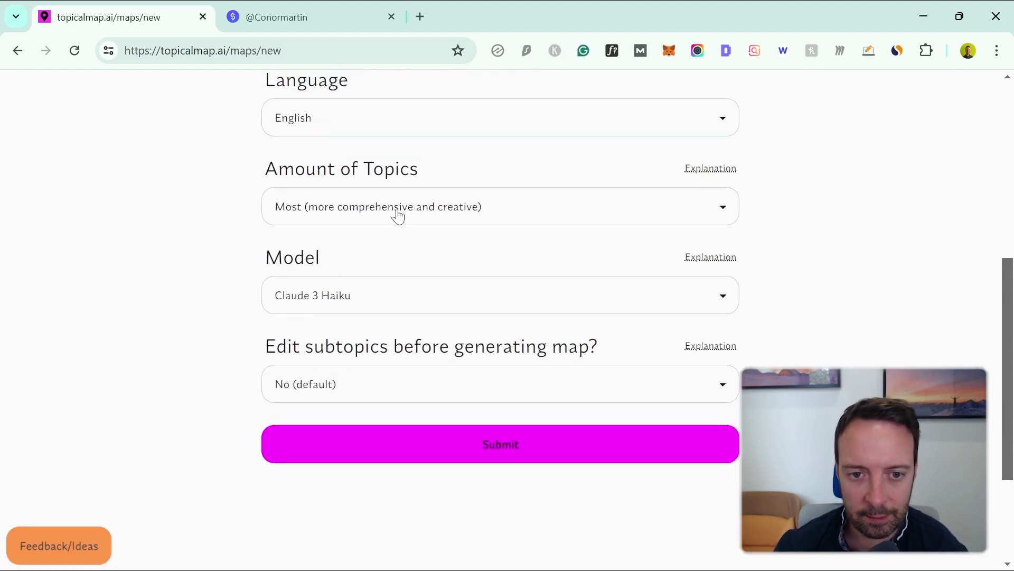
- Choose Claude 3.5 Sonnet, keep Edit subtopics on No, and submit the map
left_click(438, 302)
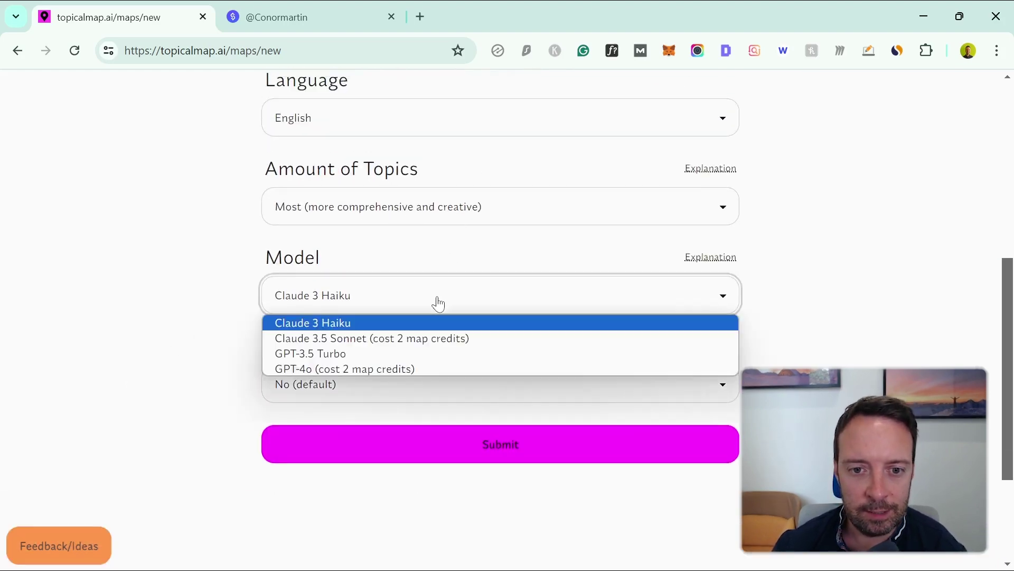
left_click(353, 344)
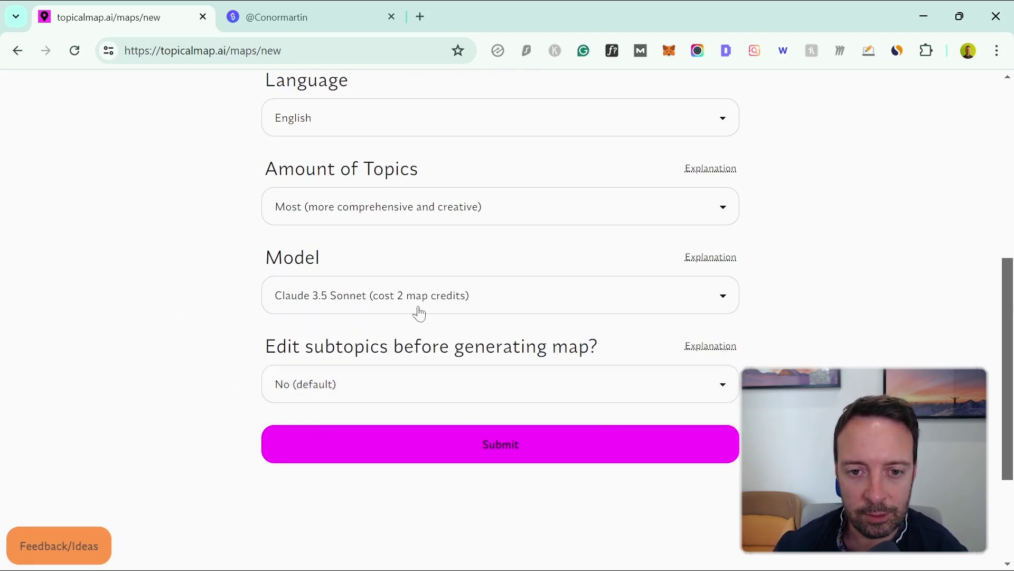
scroll(210, 328, "down", 2)
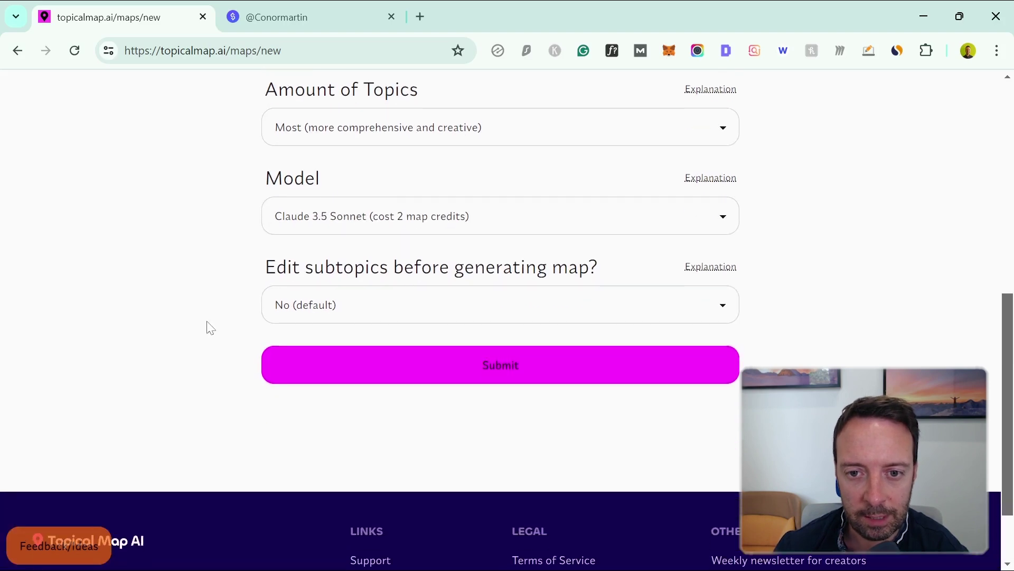
left_click(518, 315)
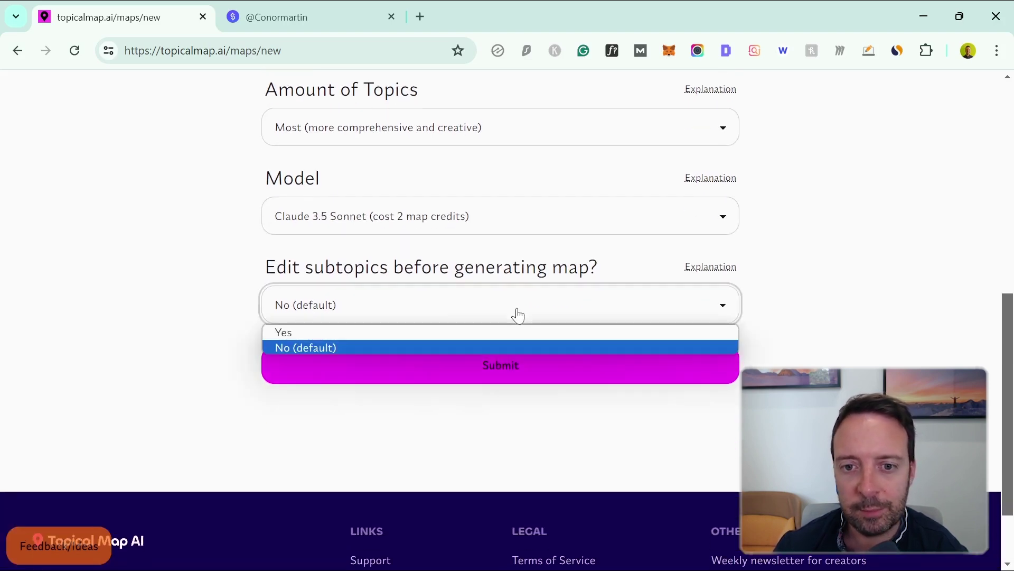
left_click(711, 269)
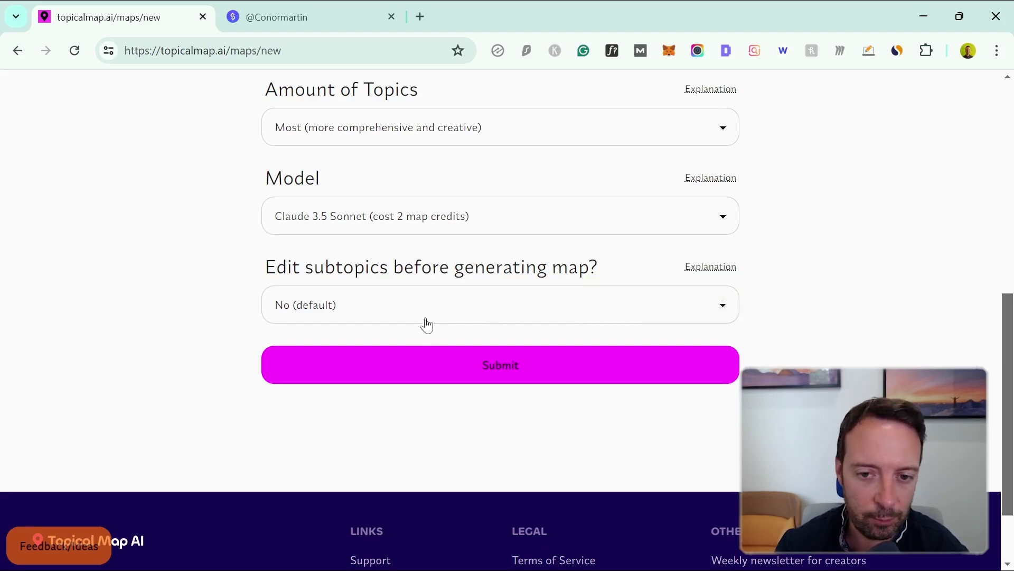
left_click(434, 367)
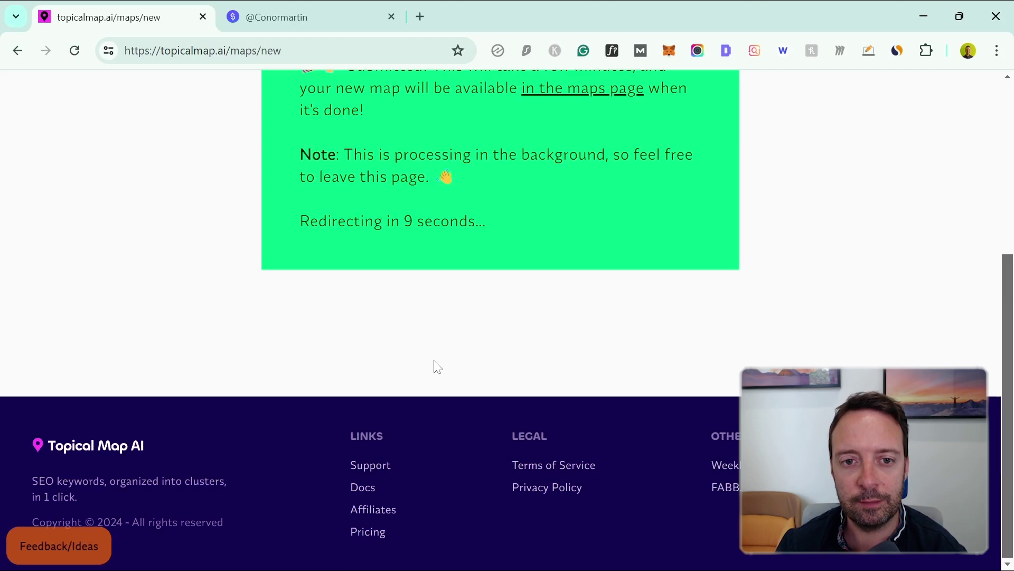
scroll(460, 340, "up", 5)
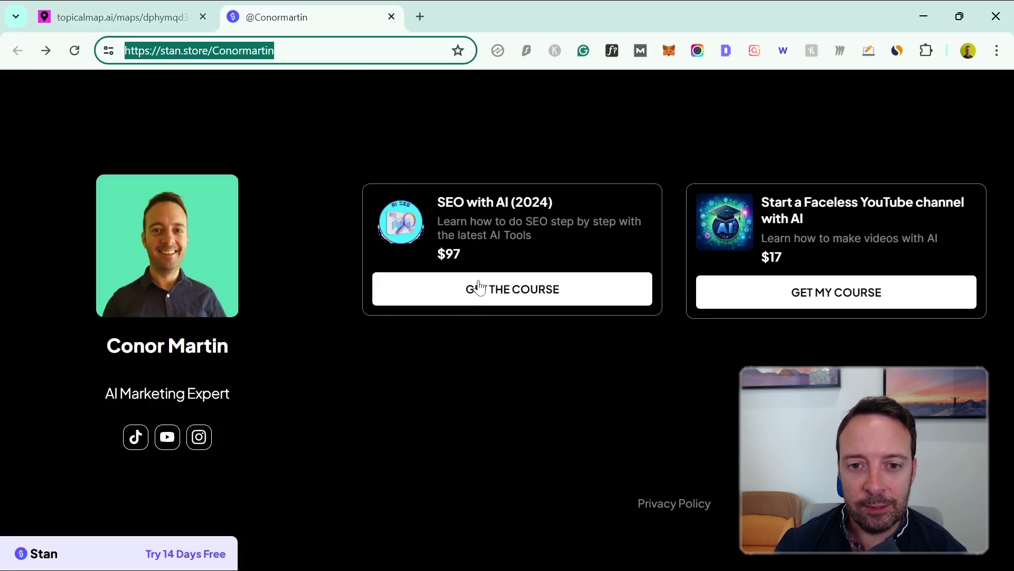
- Read through the SEO with AI (2024) course page, then return to the map tab
left_click(512, 290)
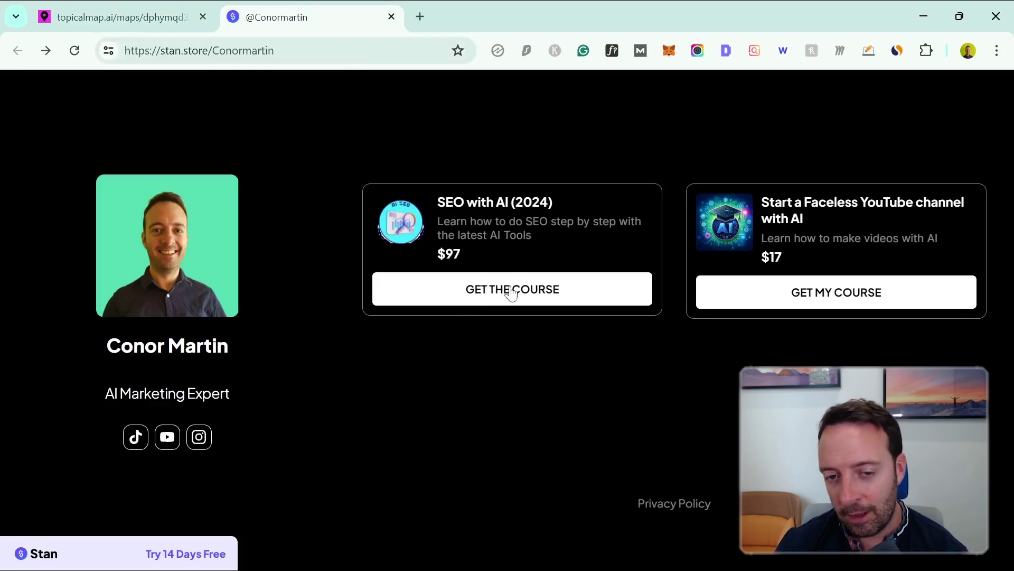
scroll(657, 313, "down", 2)
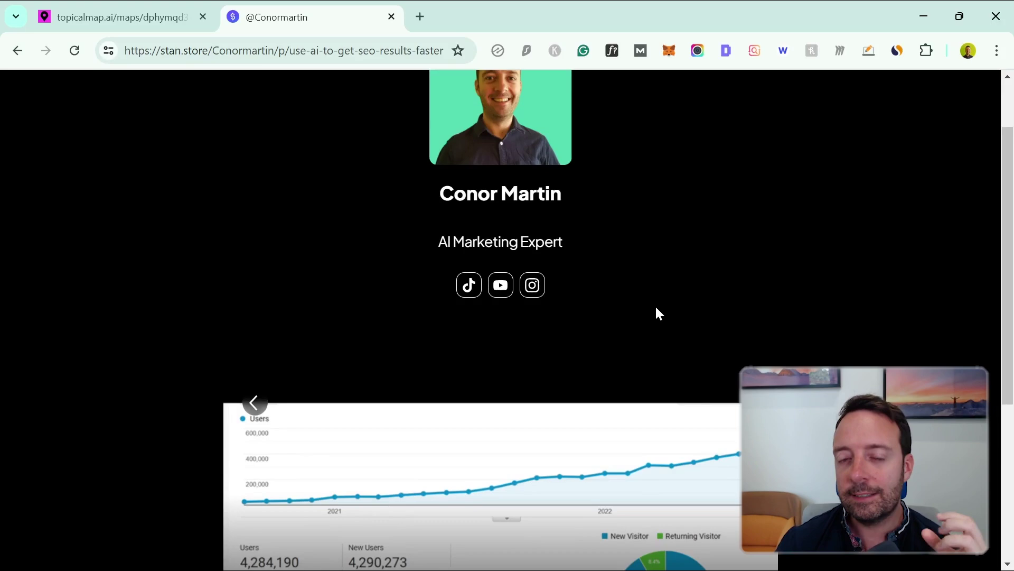
scroll(657, 312, "down", 2)
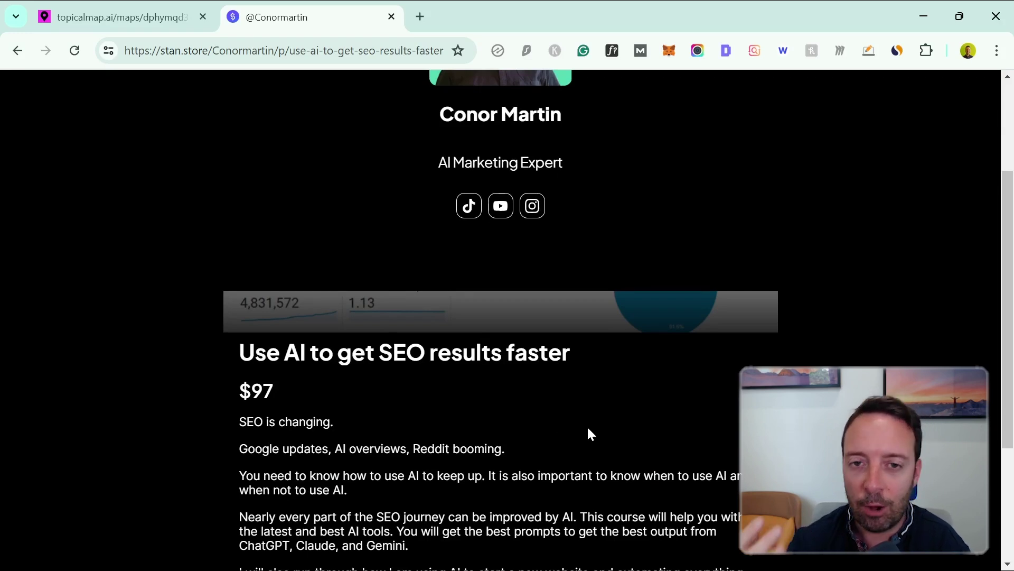
scroll(502, 396, "down", 10)
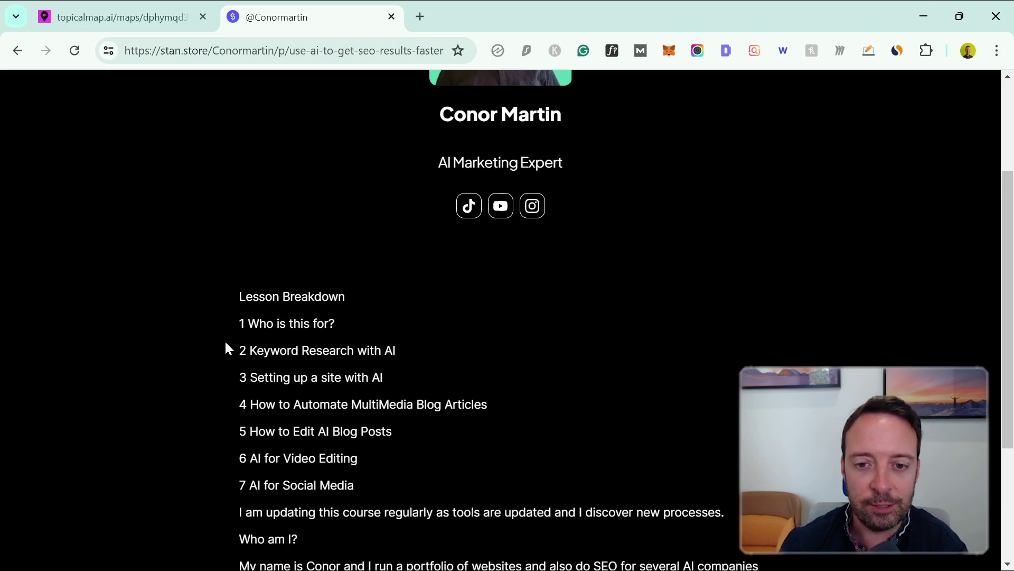
scroll(372, 342, "up", 2)
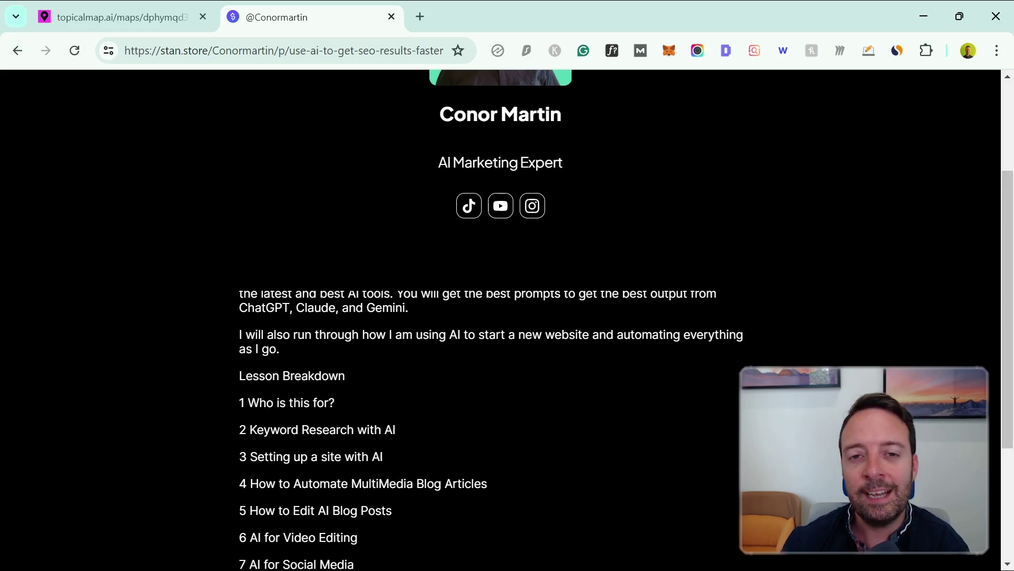
key("ctrl+shift+Tab")
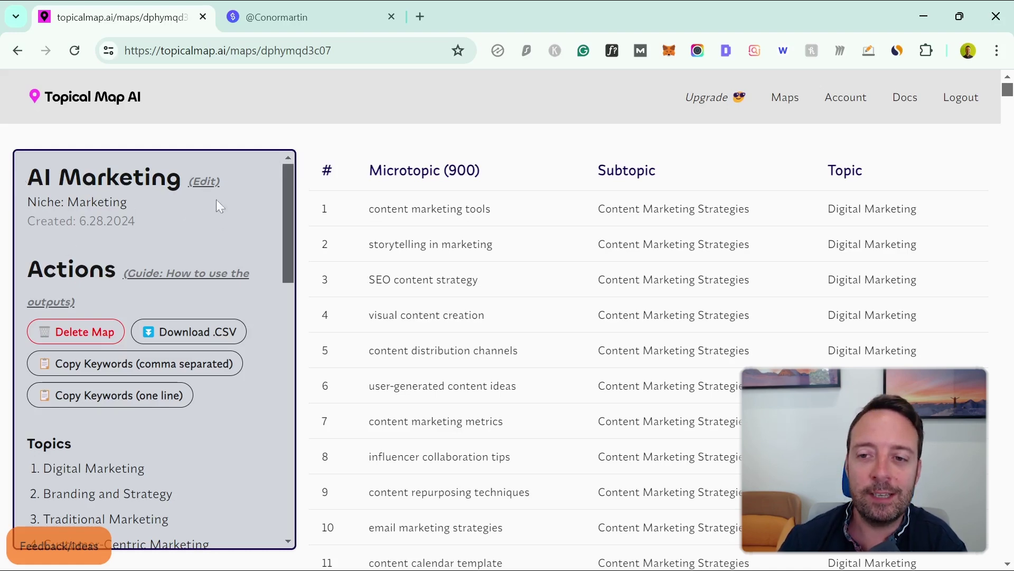
scroll(731, 286, "down", 2)
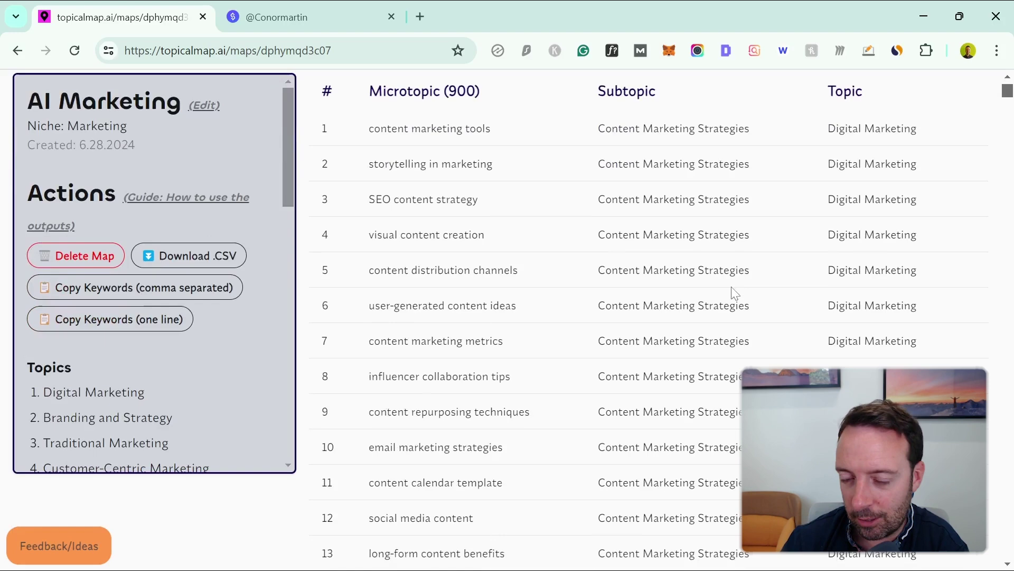
scroll(733, 291, "down", 3)
scroll(663, 333, "down", 2)
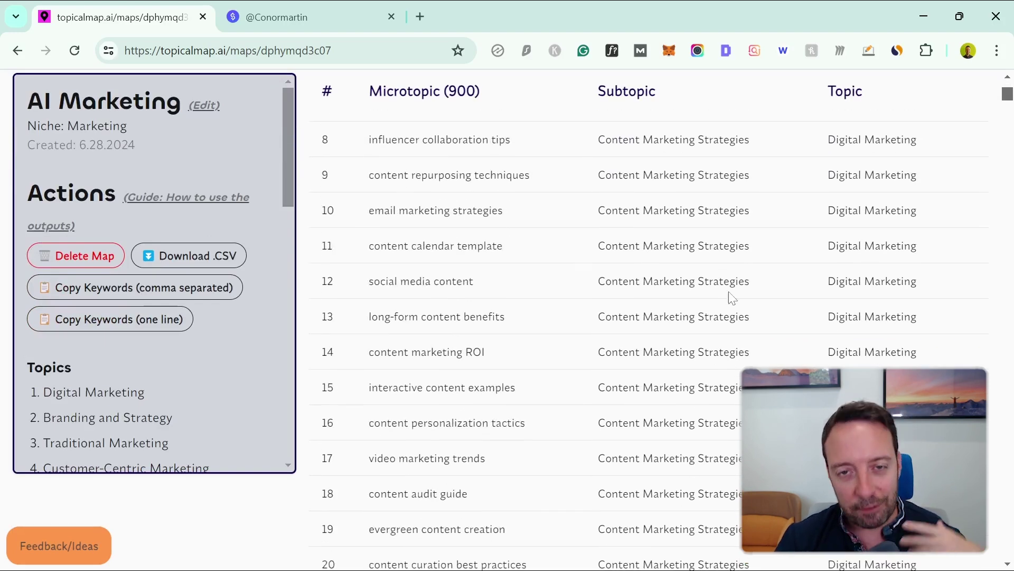
scroll(732, 297, "down", 3)
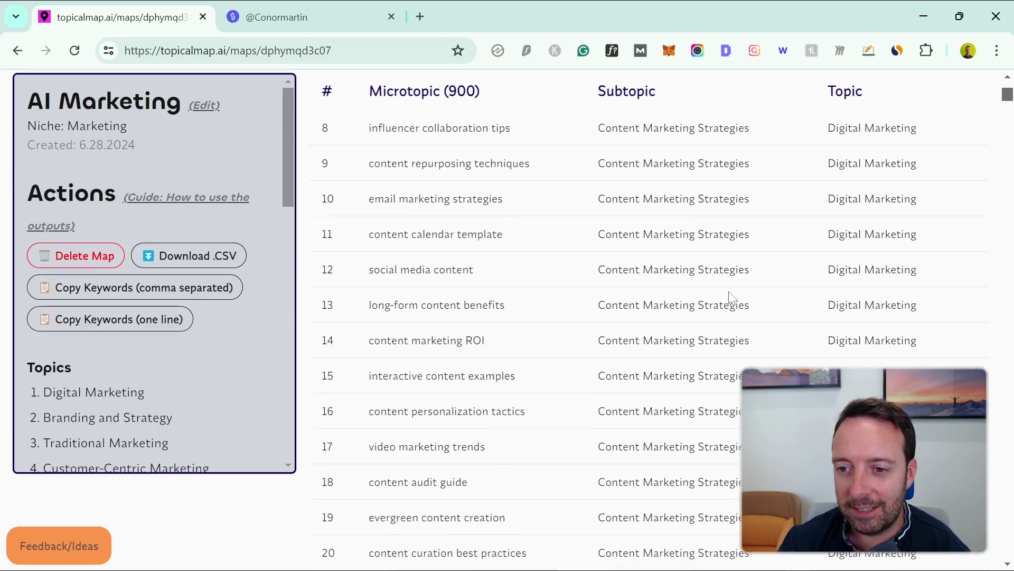
scroll(835, 161, "up", 9)
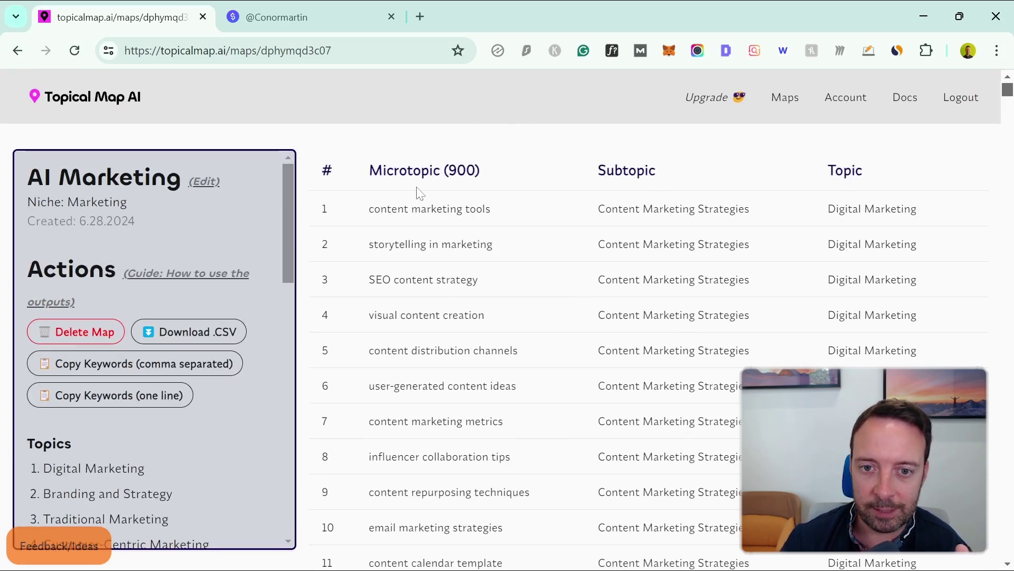
left_click_drag(492, 209, 362, 220)
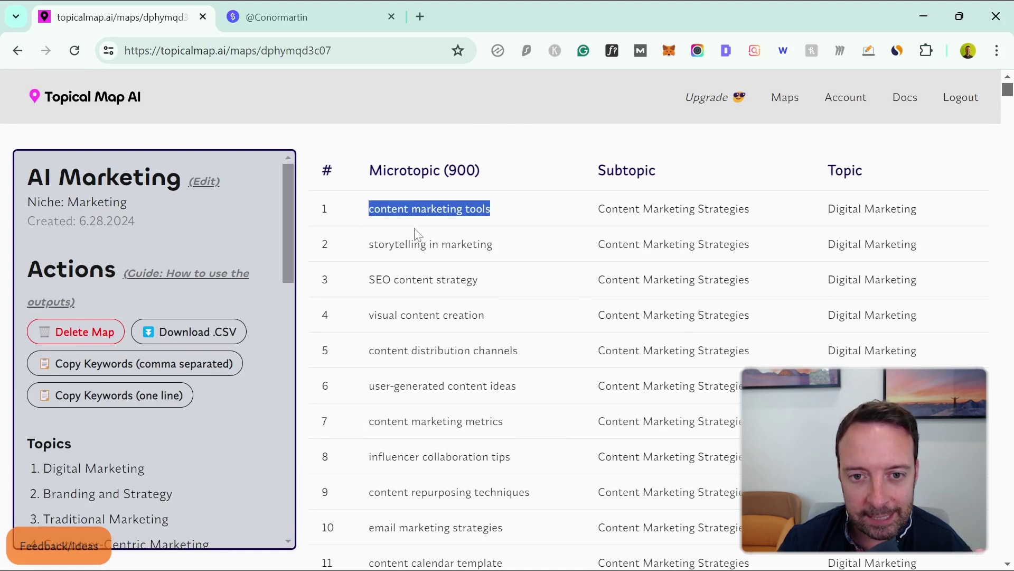
left_click_drag(502, 249, 370, 252)
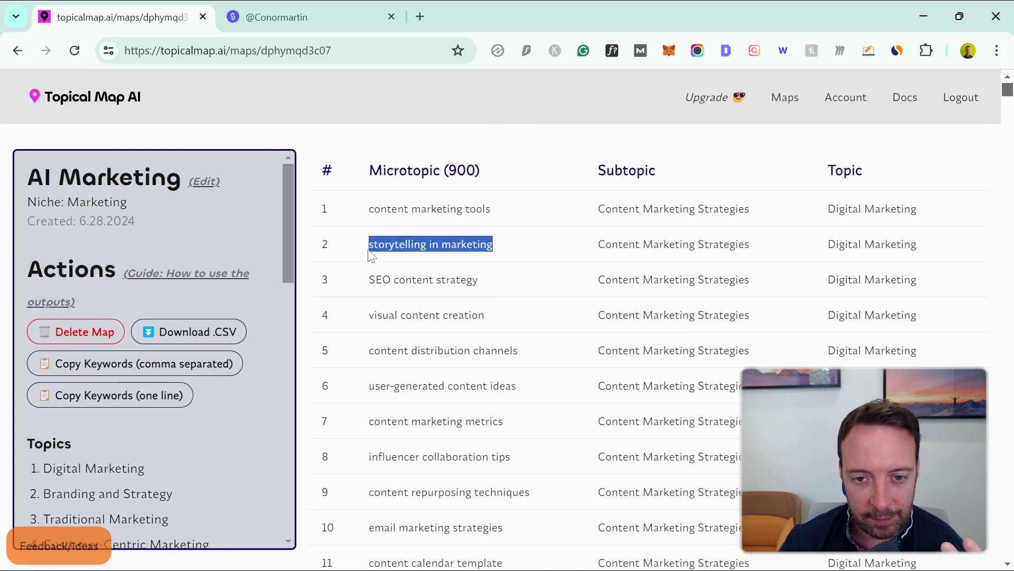
left_click_drag(498, 319, 370, 317)
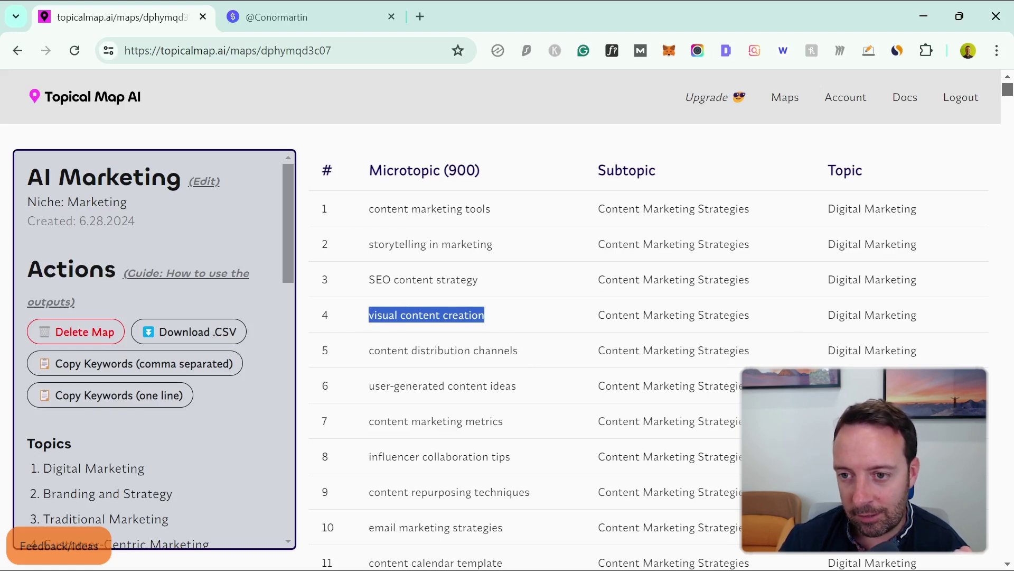
scroll(919, 340, "down", 7)
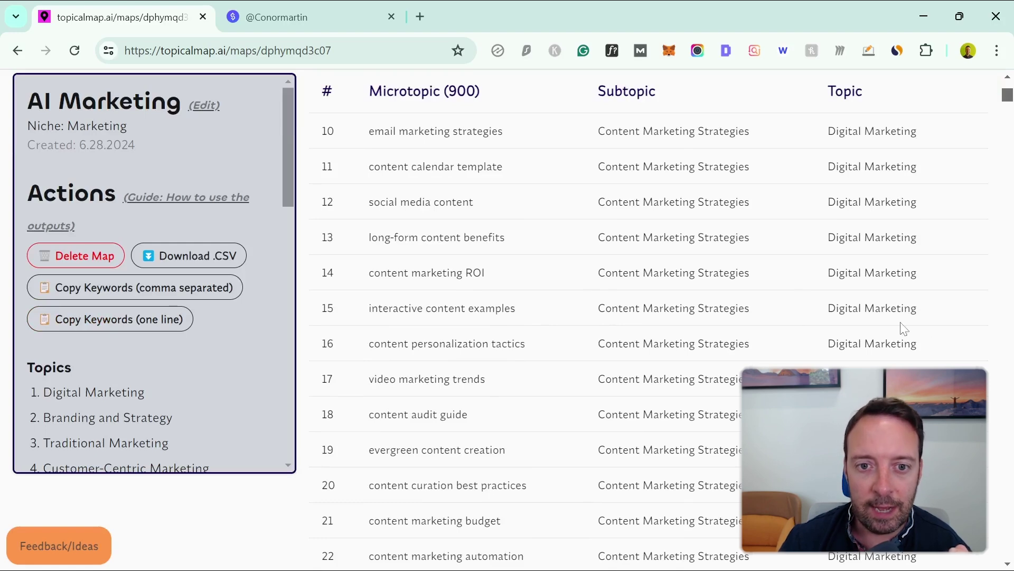
scroll(496, 325, "down", 10)
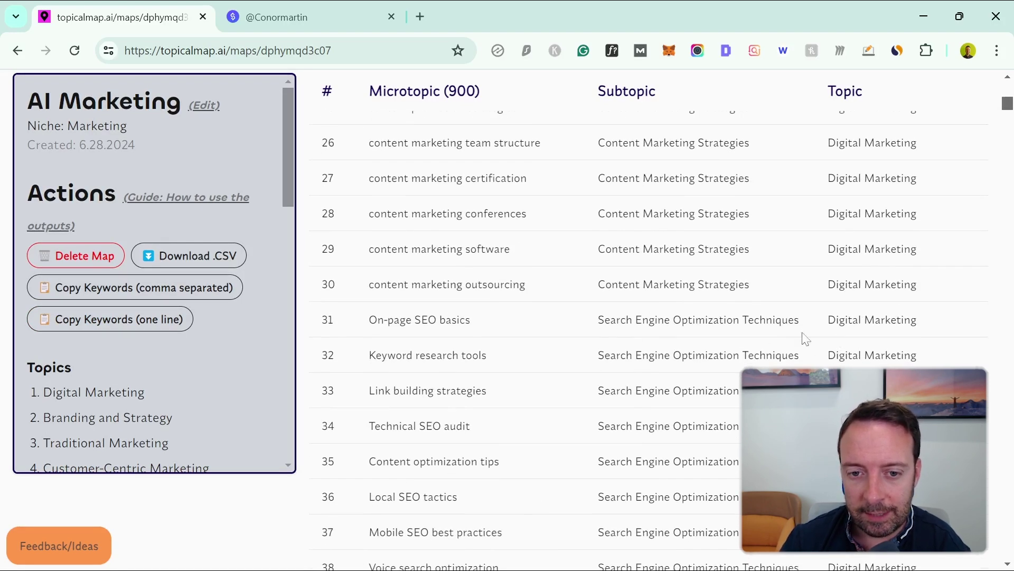
scroll(601, 340, "down", 1)
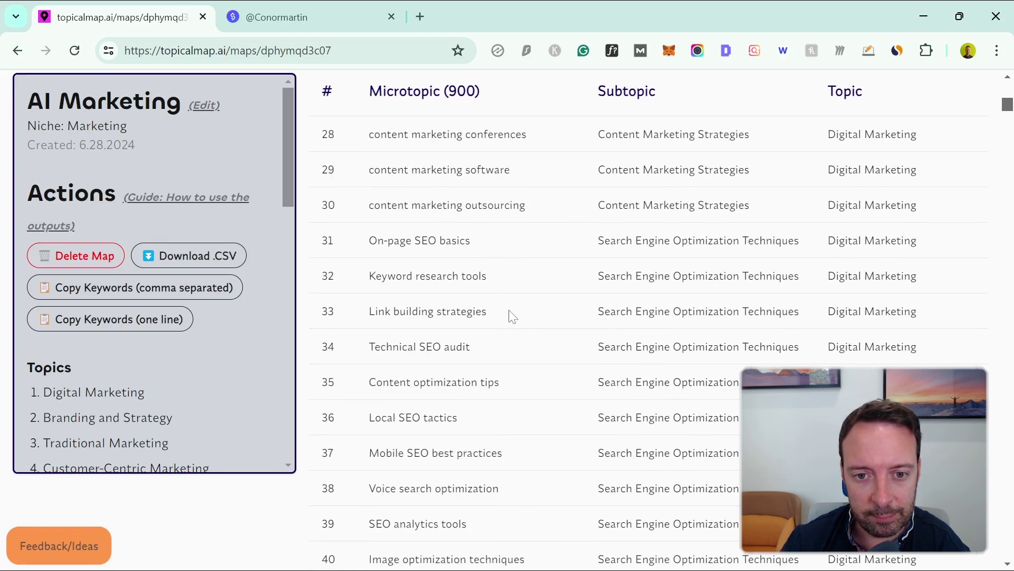
scroll(482, 333, "down", 1)
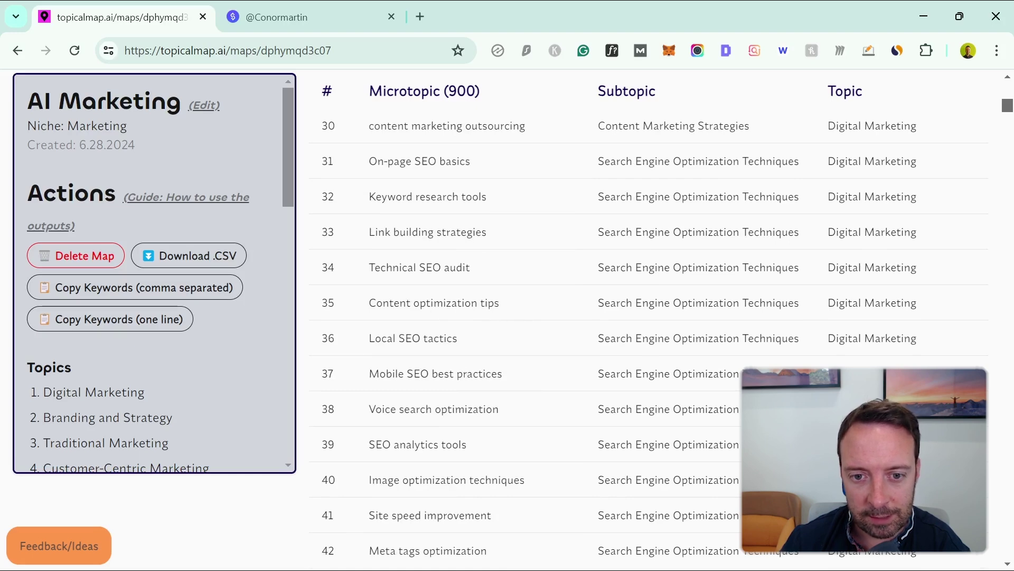
scroll(497, 361, "down", 3)
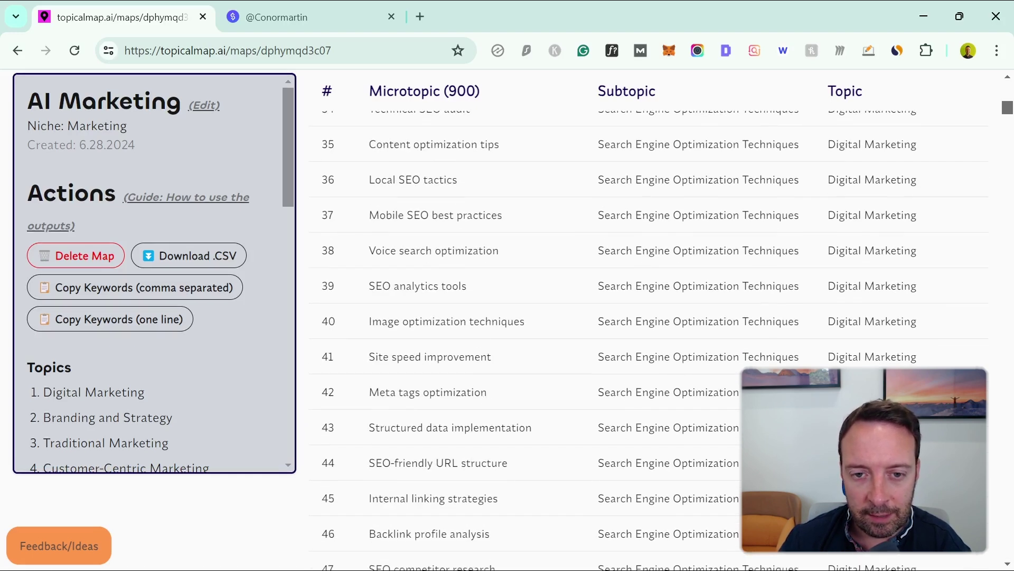
scroll(486, 291, "up", 1)
scroll(495, 292, "up", 3)
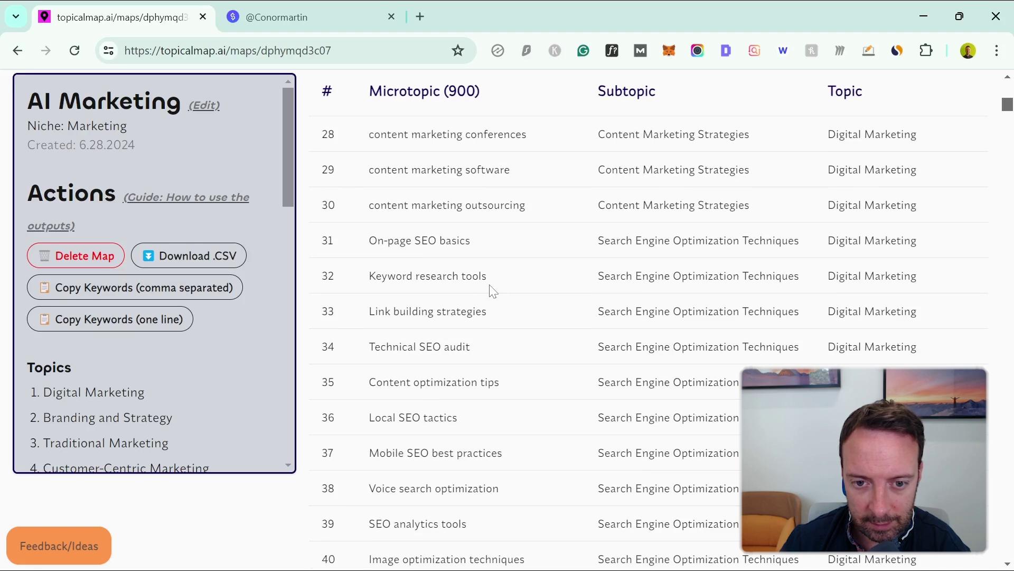
scroll(472, 297, "down", 1)
scroll(465, 431, "down", 1)
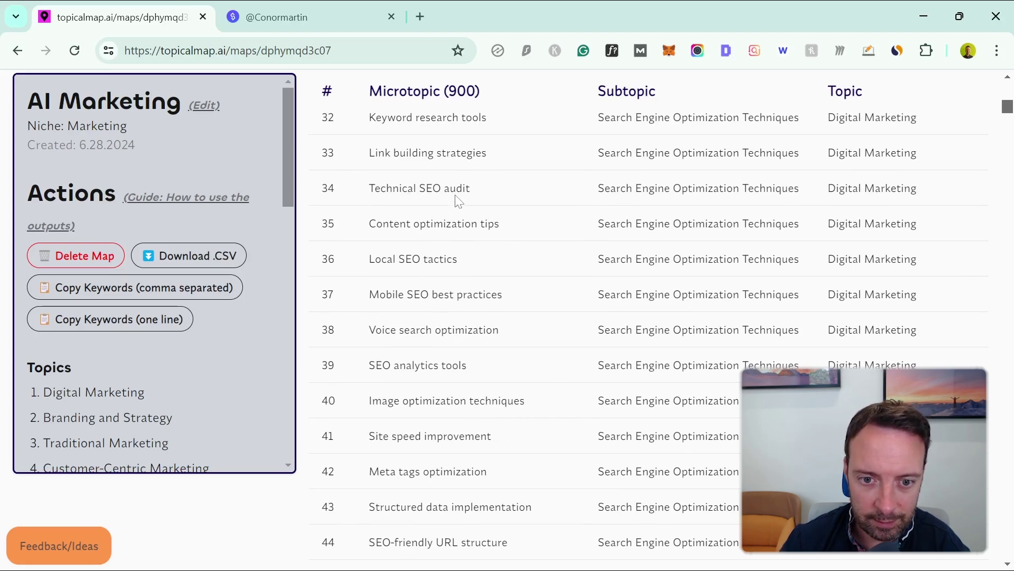
scroll(497, 328, "down", 1)
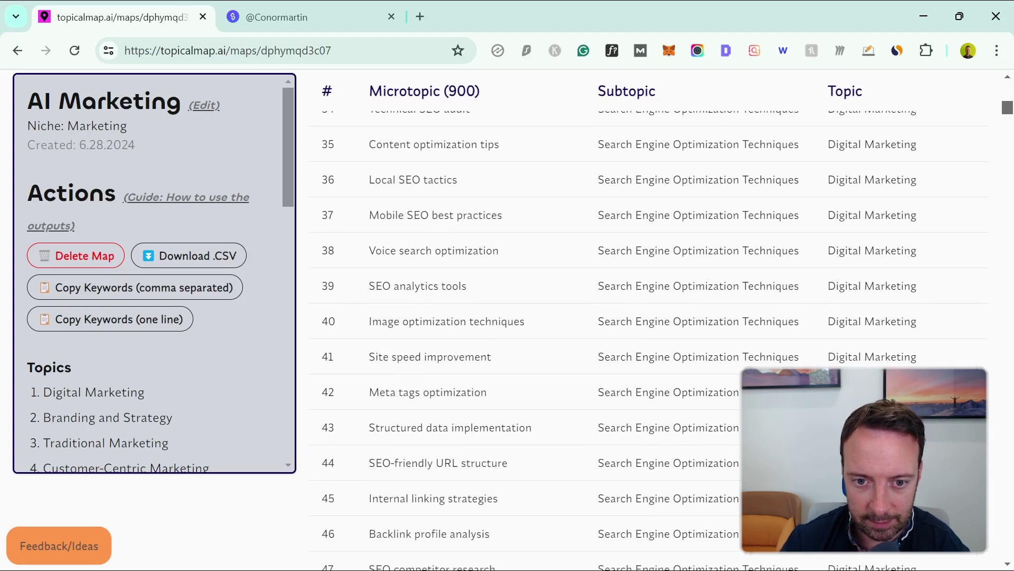
scroll(497, 370, "down", 1)
scroll(477, 380, "down", 1)
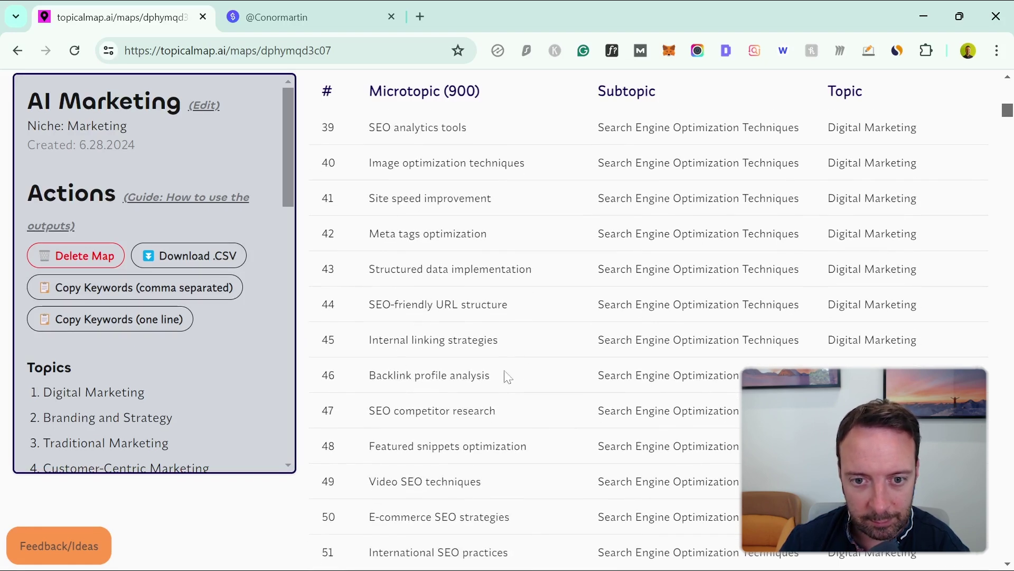
scroll(507, 377, "up", 6)
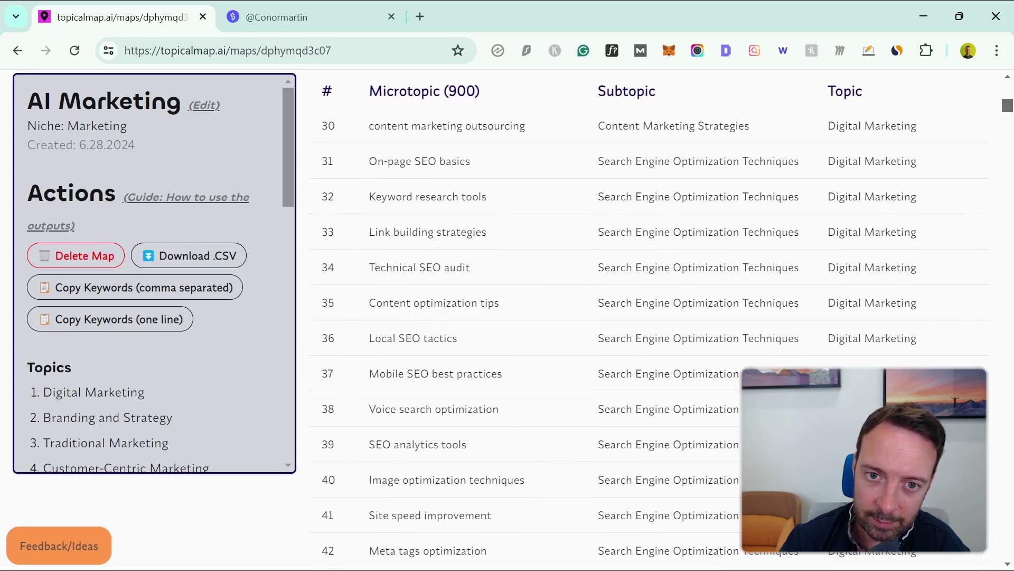
scroll(467, 307, "down", 6)
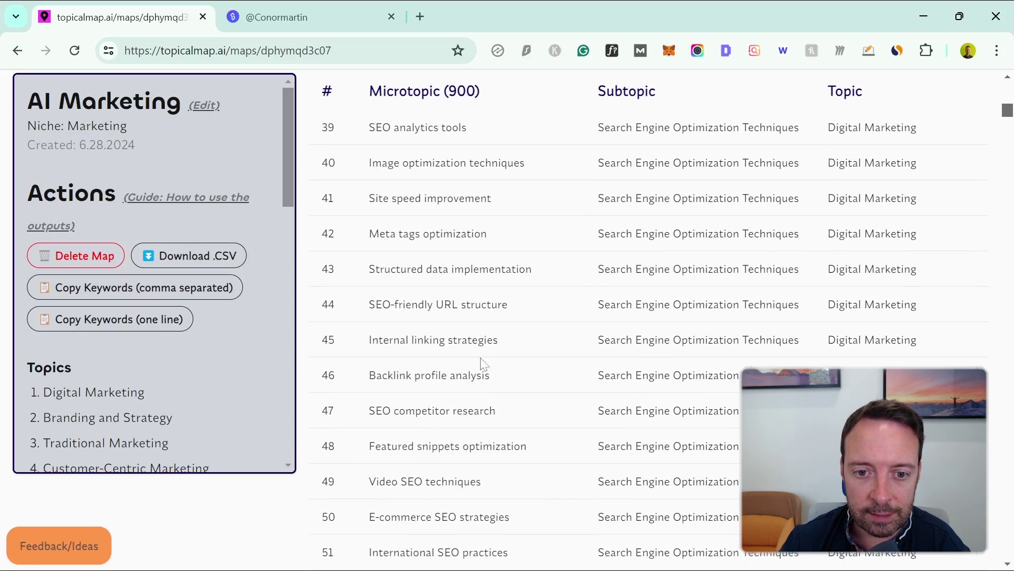
scroll(509, 421, "down", 2)
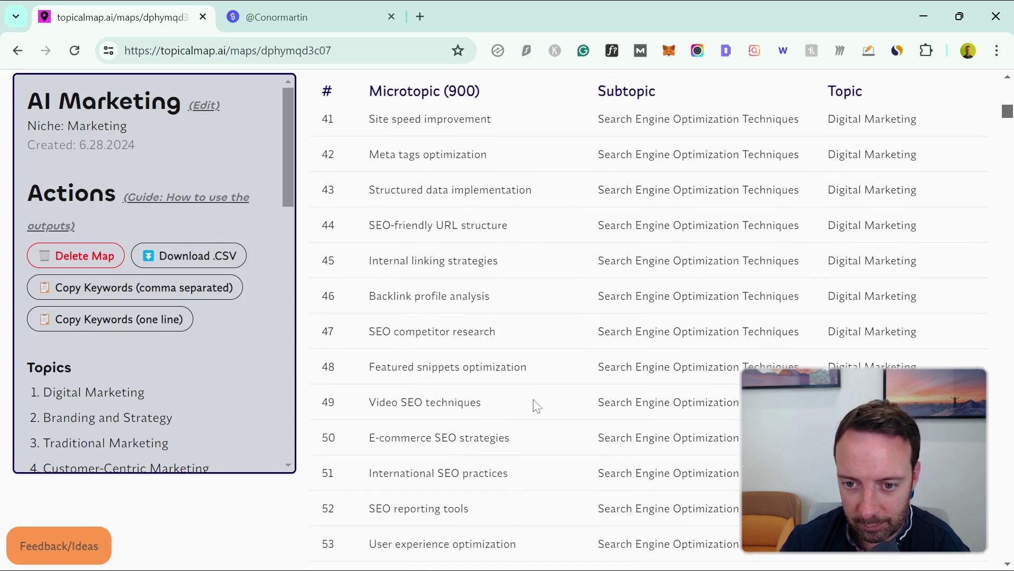
scroll(536, 405, "down", 2)
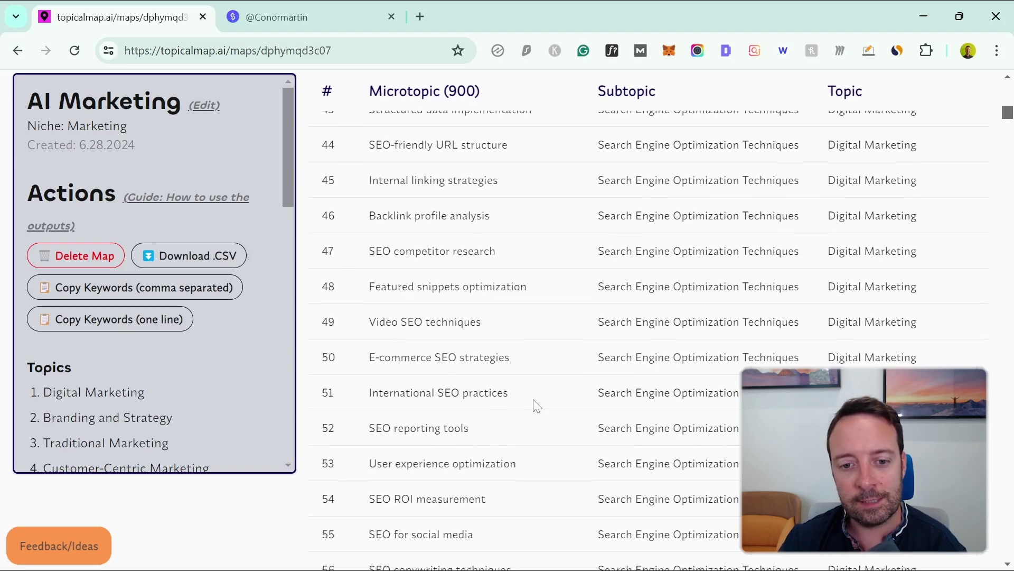
scroll(536, 405, "down", 2)
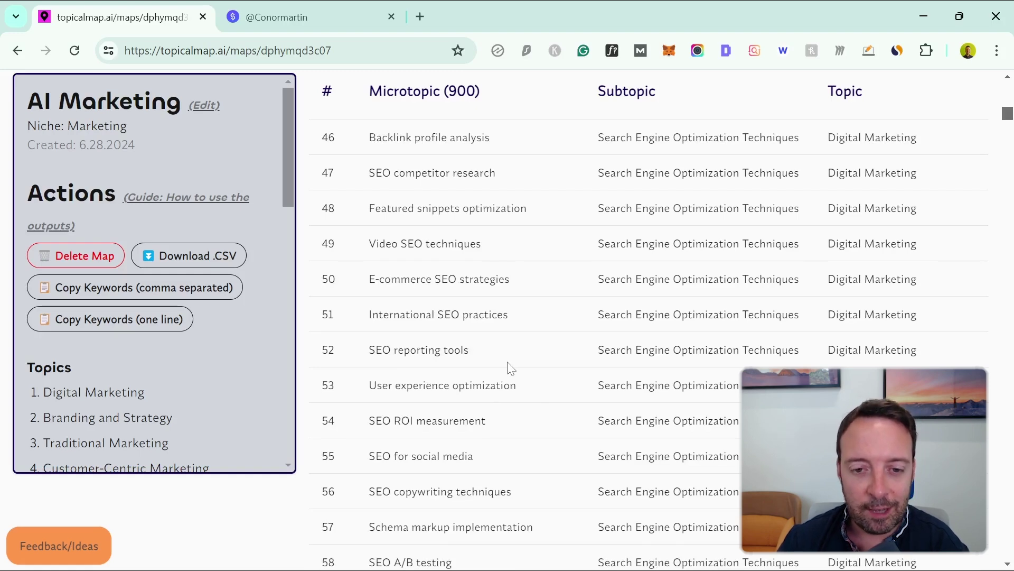
scroll(510, 368, "down", 7)
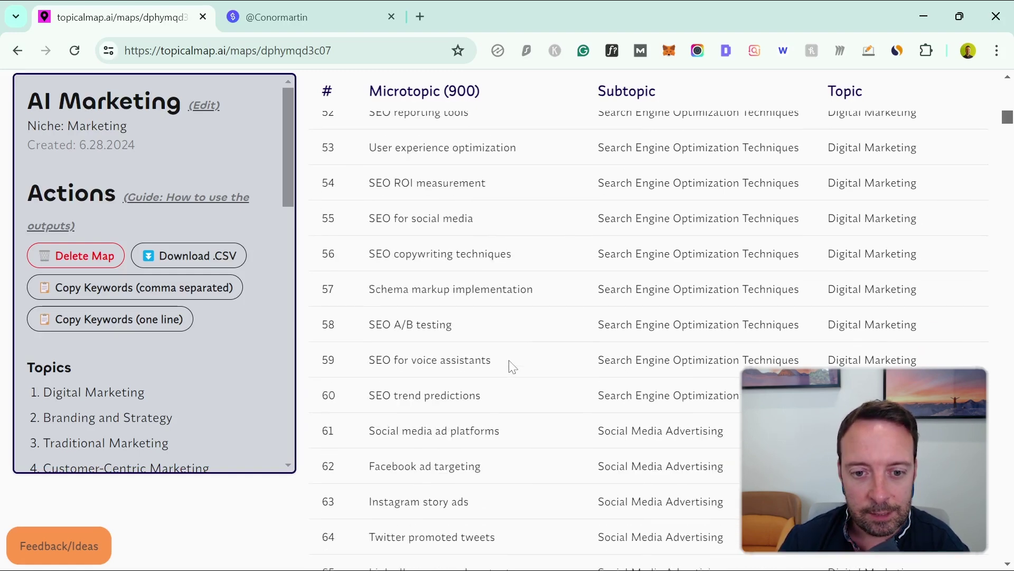
scroll(510, 364, "down", 3)
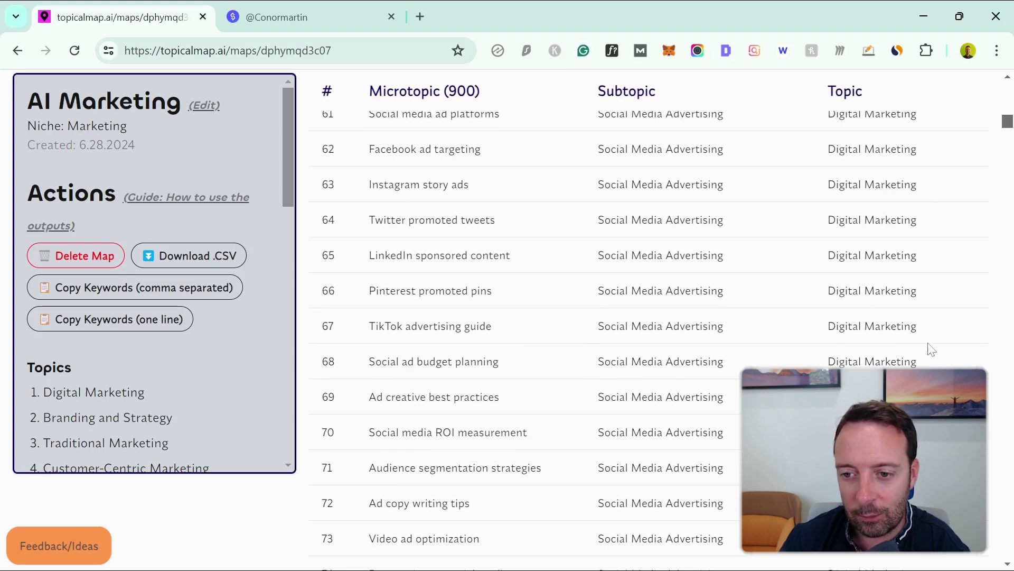
scroll(629, 355, "up", 5)
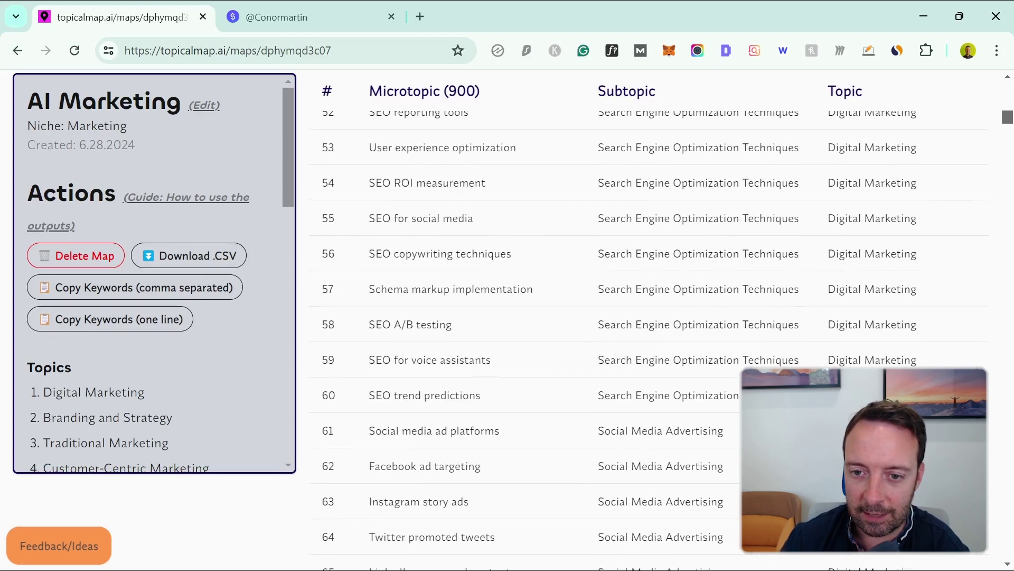
scroll(671, 349, "up", 2)
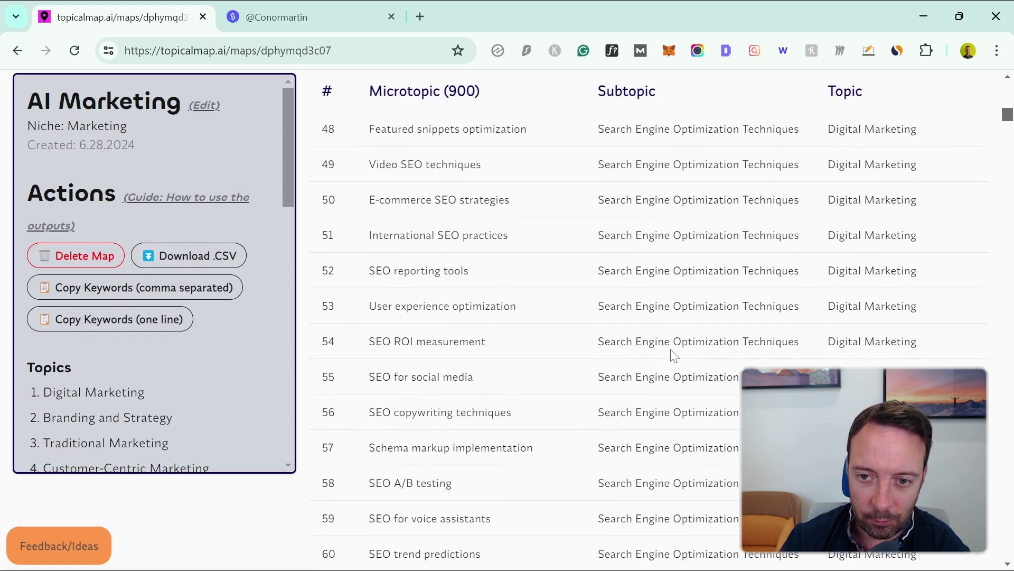
scroll(655, 222, "up", 3)
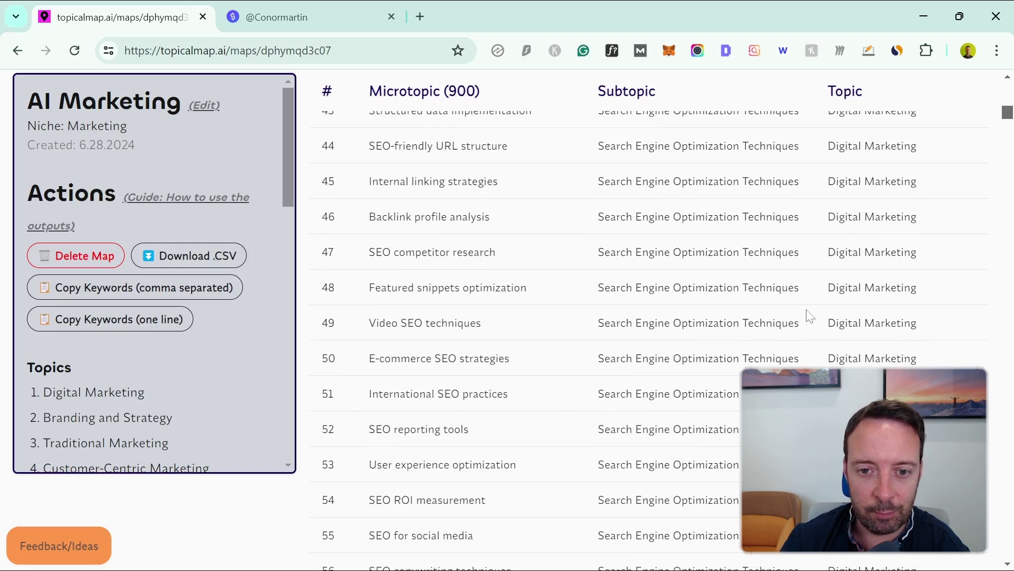
scroll(528, 317, "down", 1)
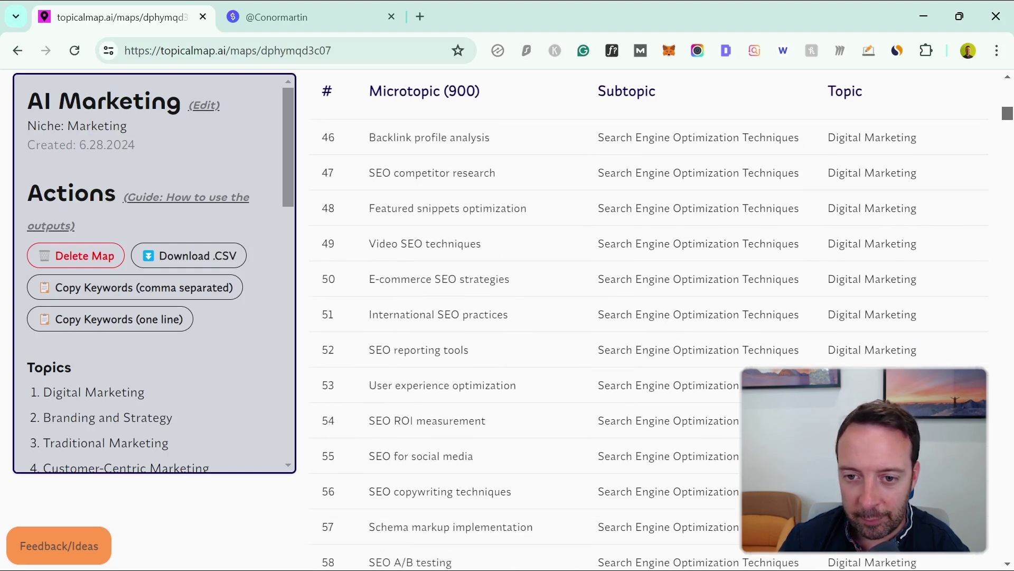
left_click_drag(592, 280, 364, 287)
- Clear the row 50 highlight and scroll down through the microtopic table
left_click(404, 292)
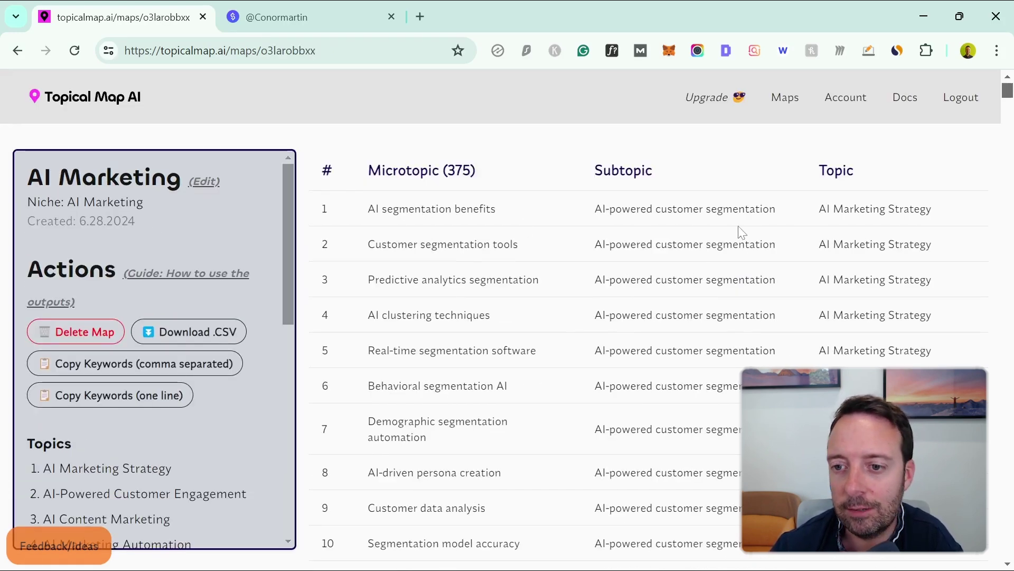
scroll(741, 232, "down", 1)
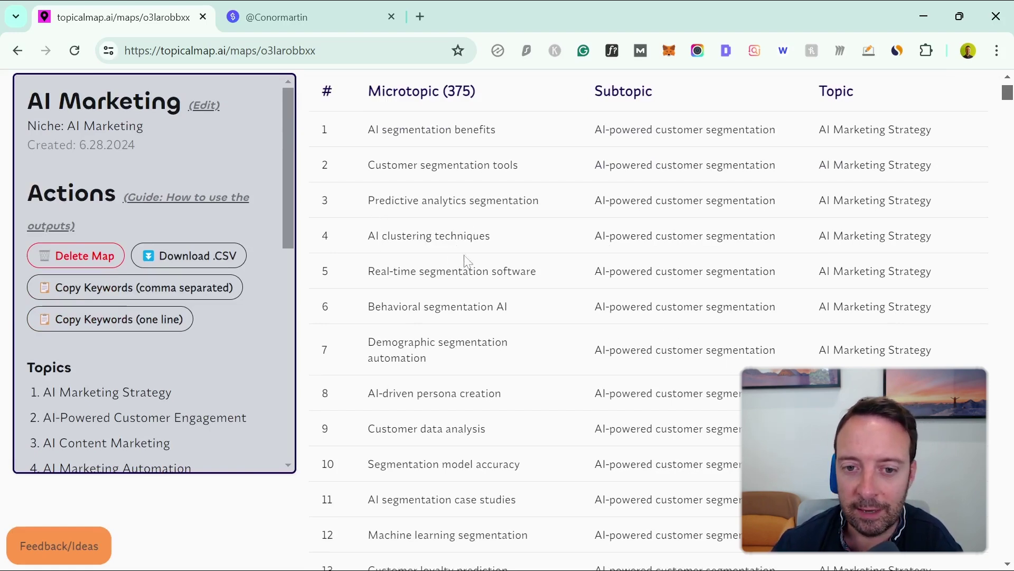
scroll(464, 266, "down", 4)
scroll(478, 273, "down", 1)
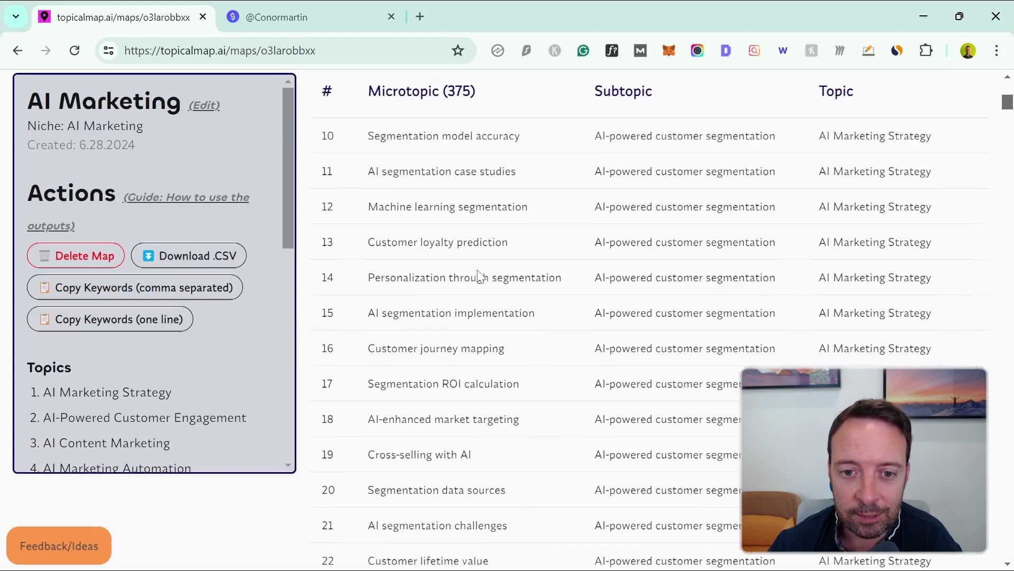
scroll(582, 349, "down", 2)
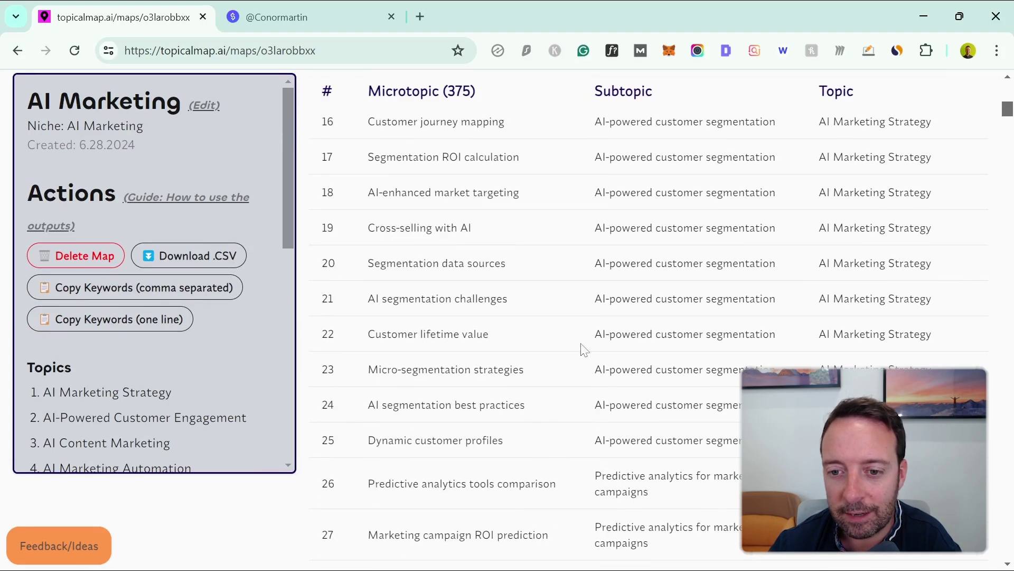
scroll(577, 407, "down", 3)
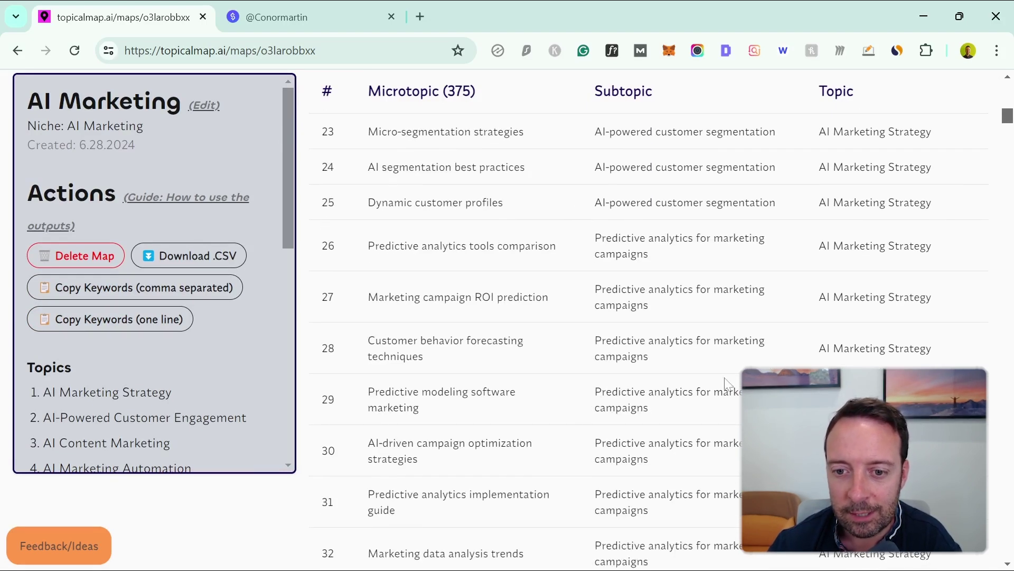
scroll(690, 413, "down", 9)
scroll(690, 414, "down", 6)
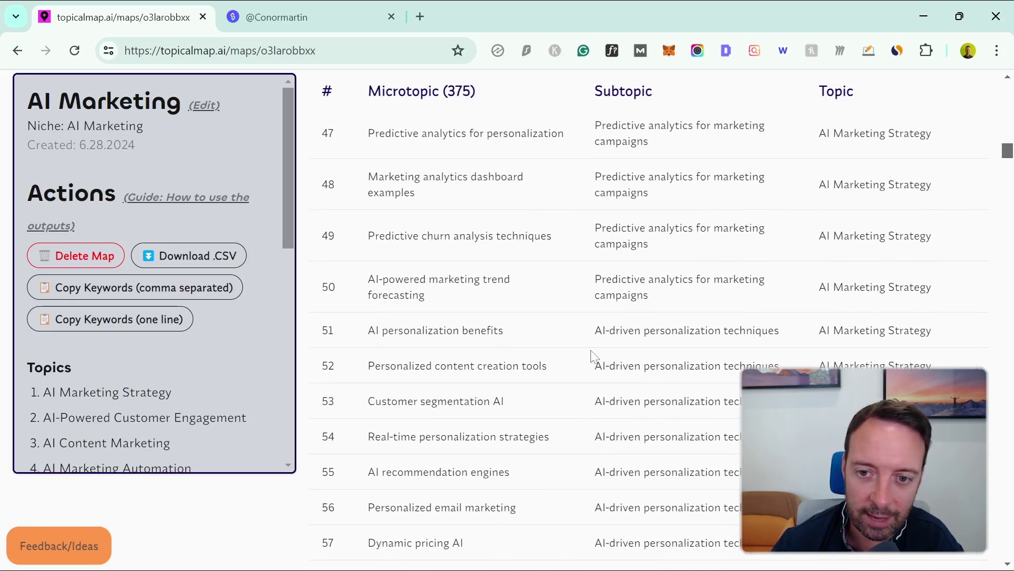
scroll(759, 350, "down", 5)
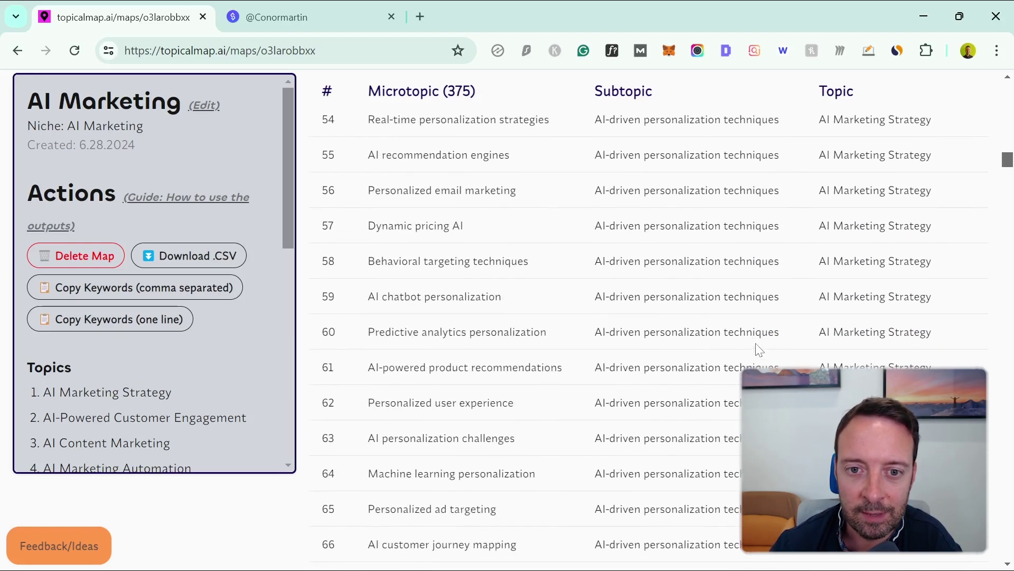
- Highlight Dynamic pricing AI and Personalized email marketing, then continue to rows 79–87
left_click_drag(499, 228, 382, 225)
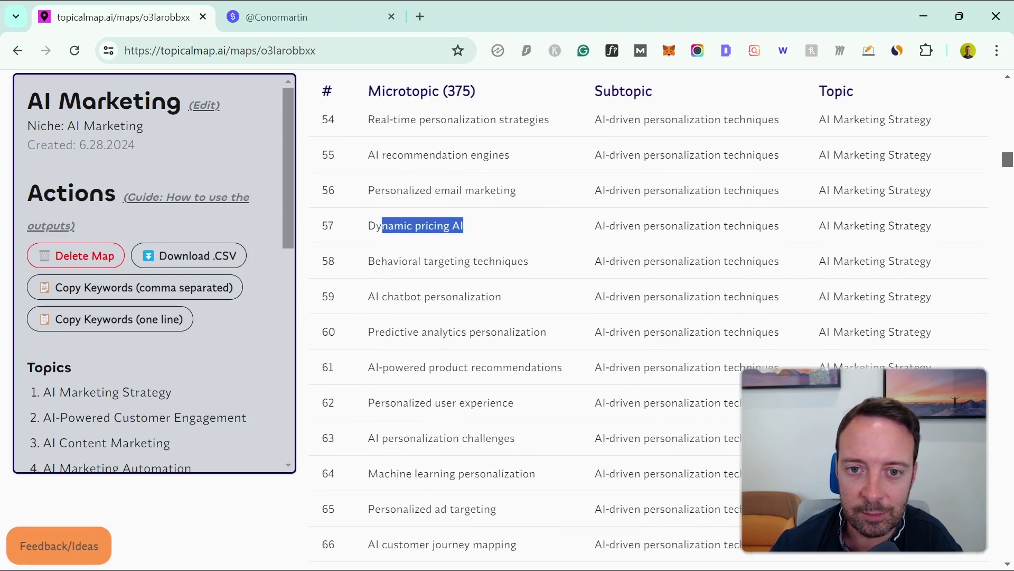
left_click(433, 189)
left_click_drag(510, 191, 354, 198)
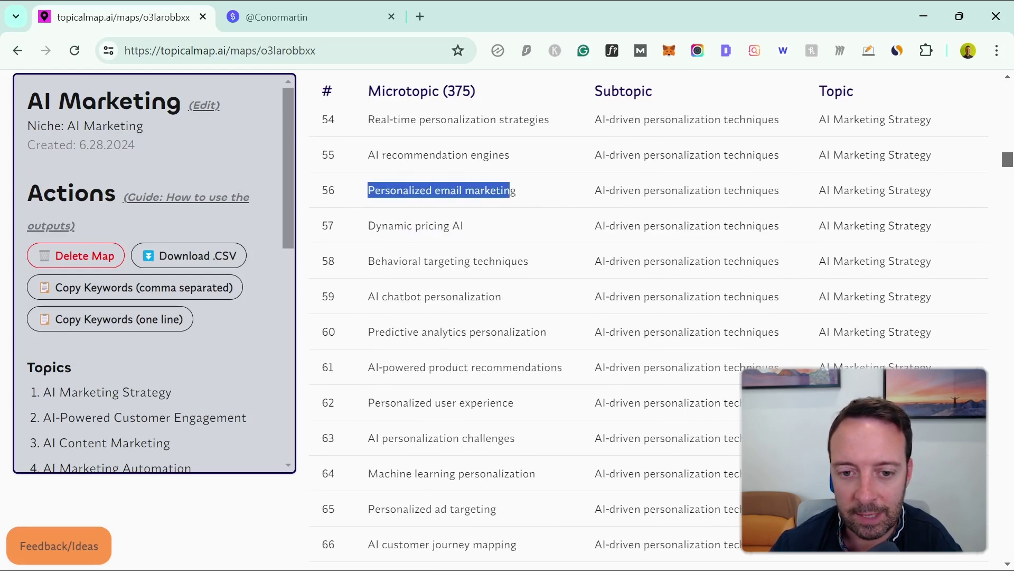
scroll(654, 226, "down", 5)
scroll(514, 352, "down", 5)
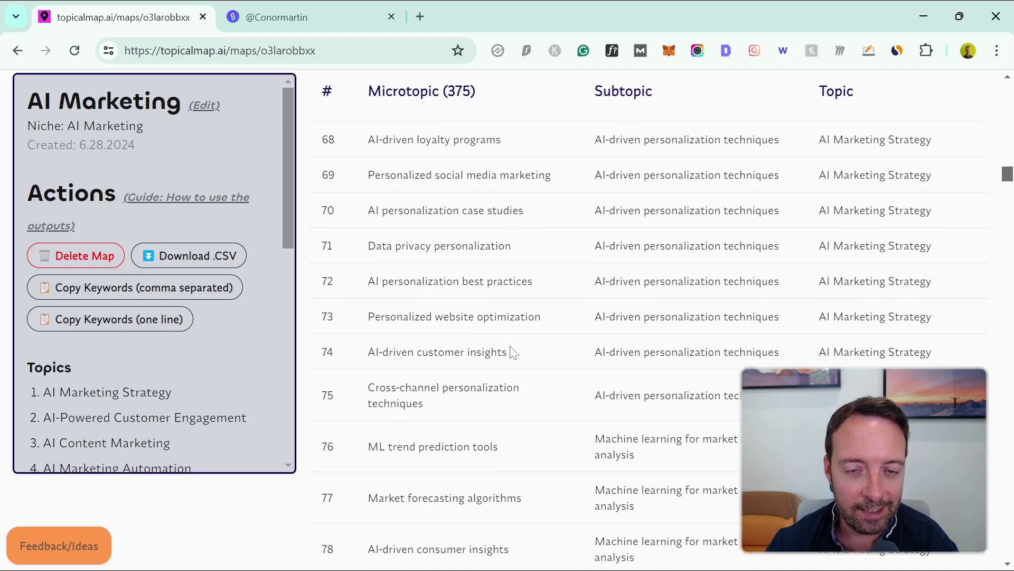
scroll(495, 316, "down", 3)
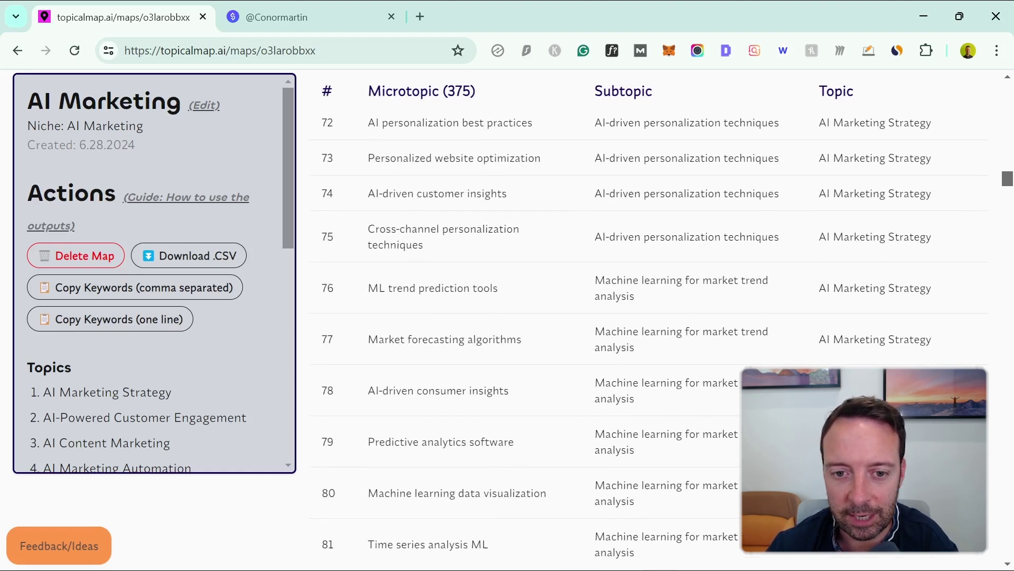
scroll(530, 380, "down", 3)
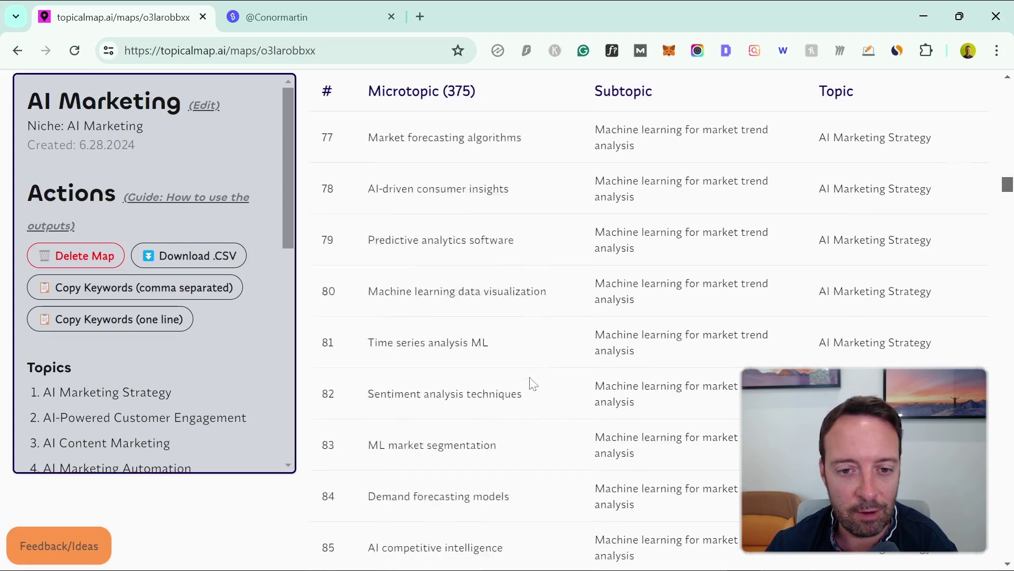
scroll(532, 383, "down", 2)
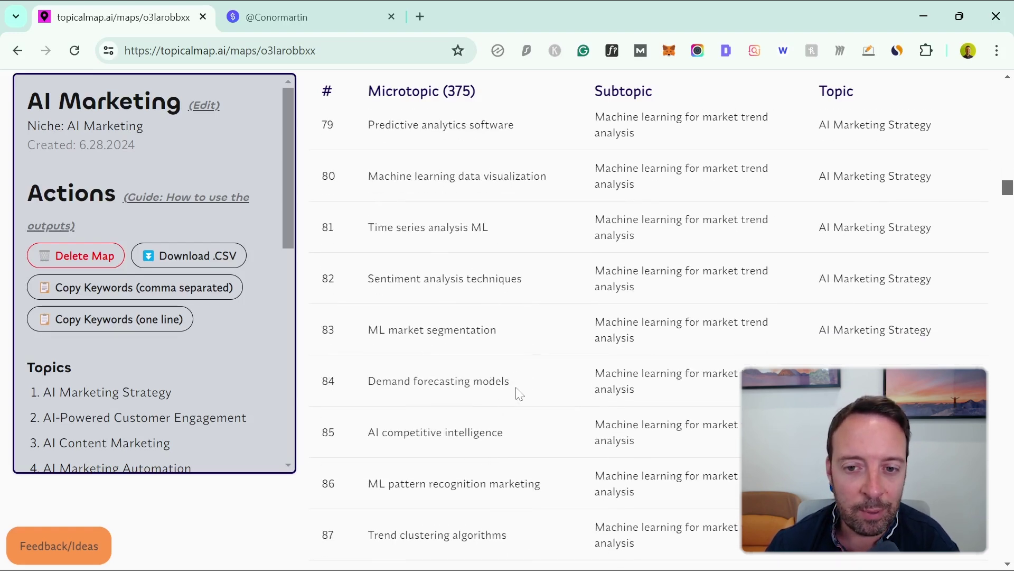
- Highlight and deselect rows 82–86, then return to customer segmentation rows 9–21
left_click_drag(477, 297, 508, 471)
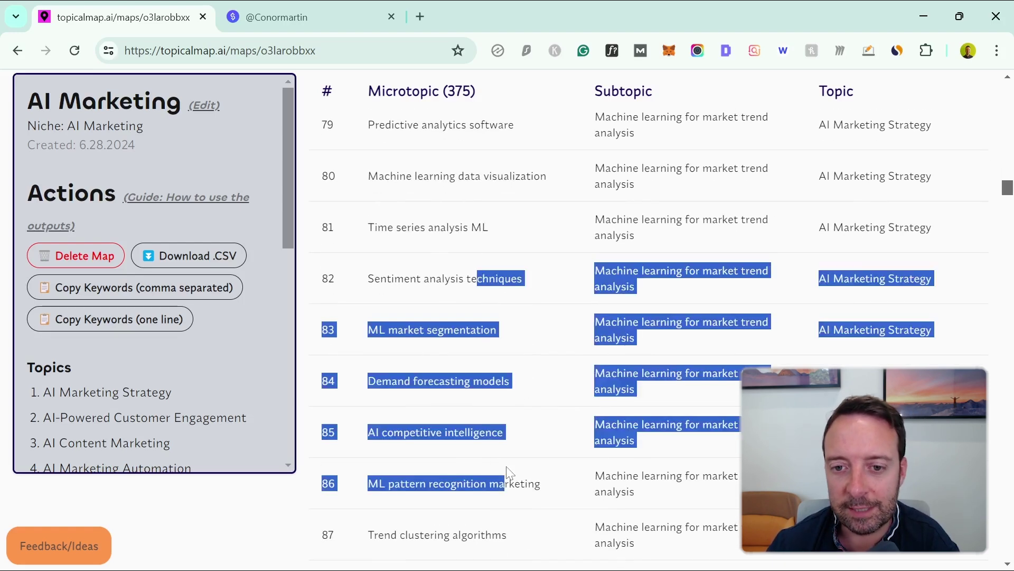
left_click(487, 420)
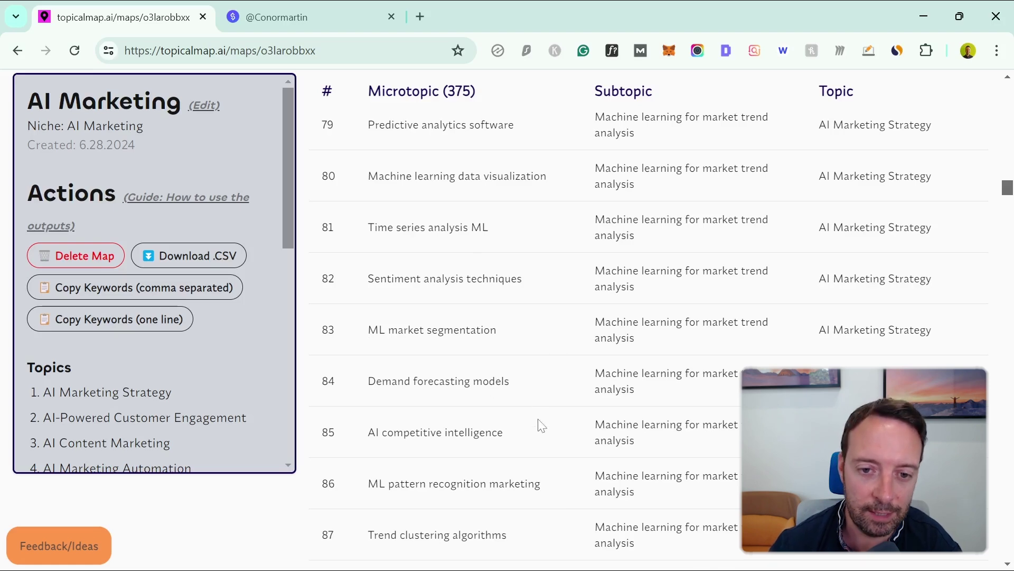
scroll(436, 365, "down", 3)
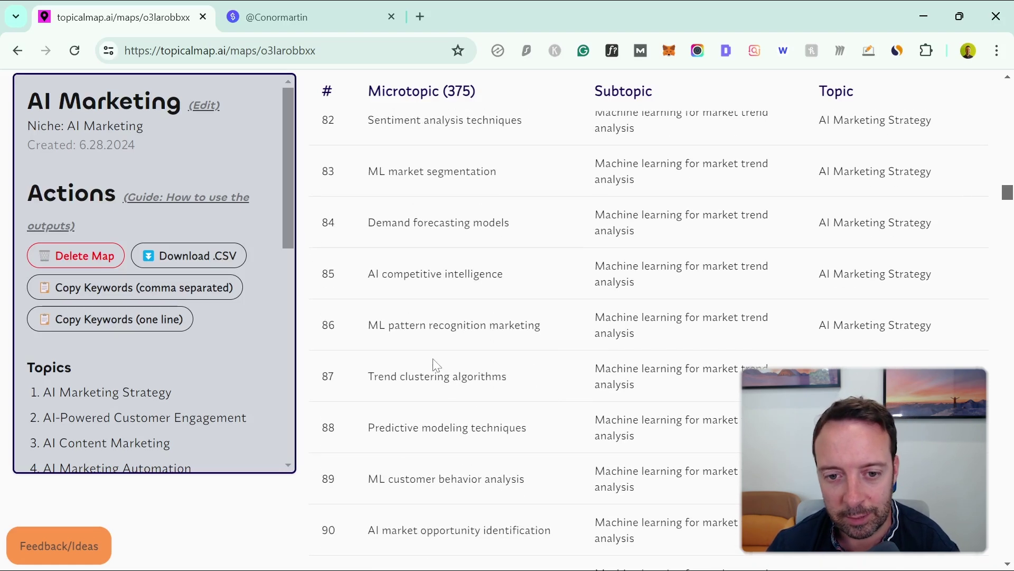
scroll(670, 266, "up", 20)
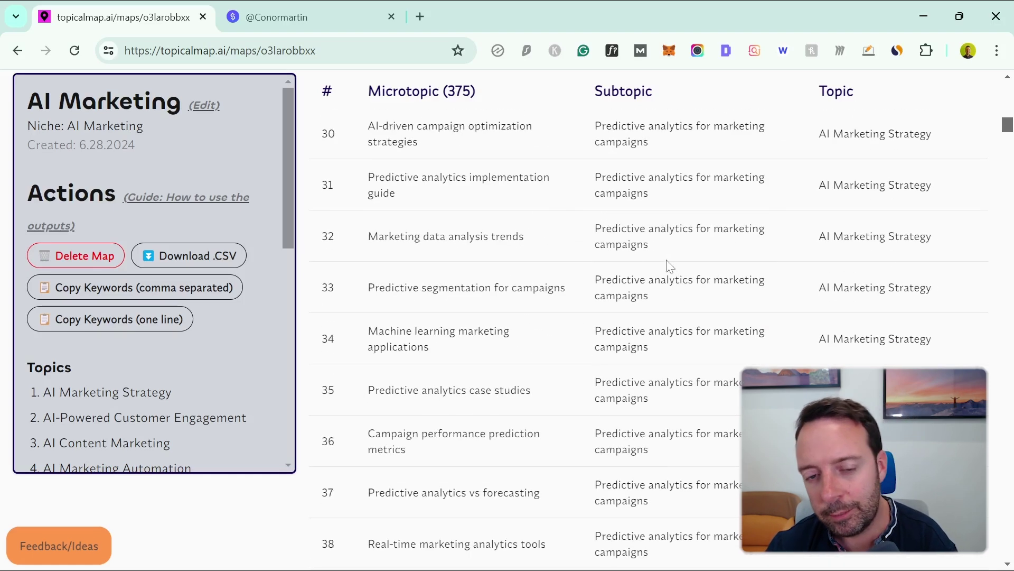
scroll(586, 264, "up", 3)
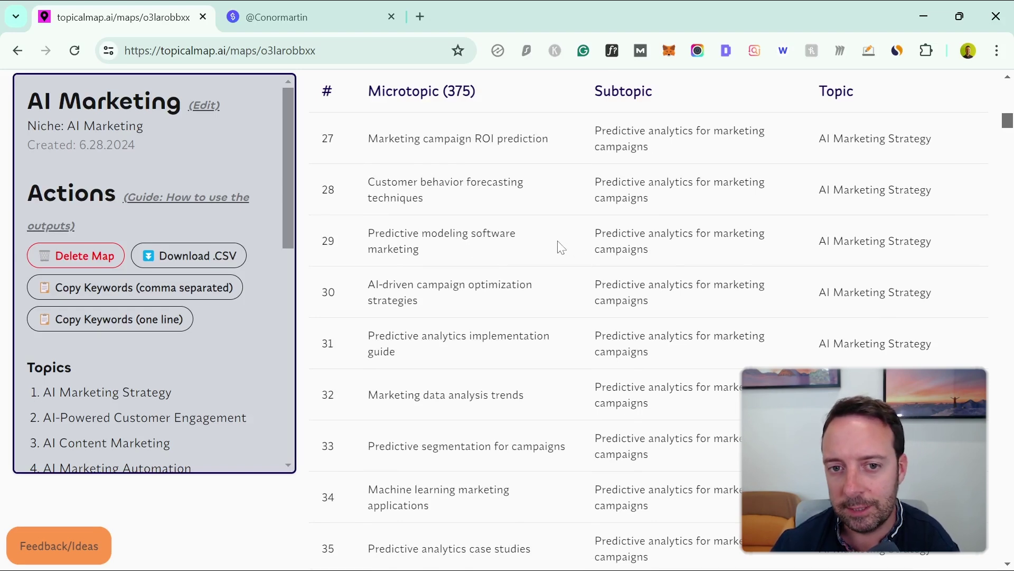
scroll(561, 247, "up", 15)
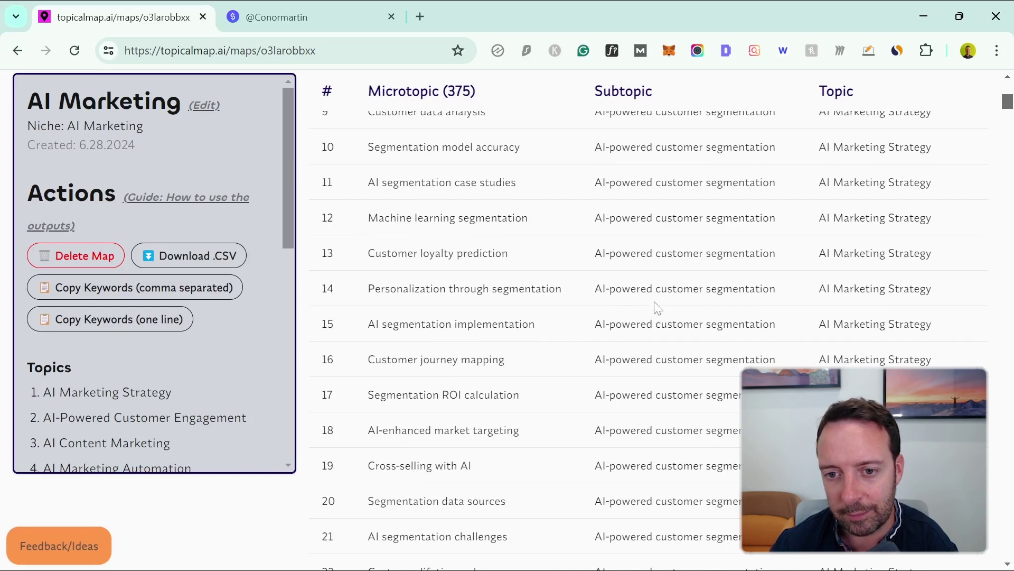
- Scroll the table down to row 208 under AI Content Marketing
scroll(658, 308, "down", 3)
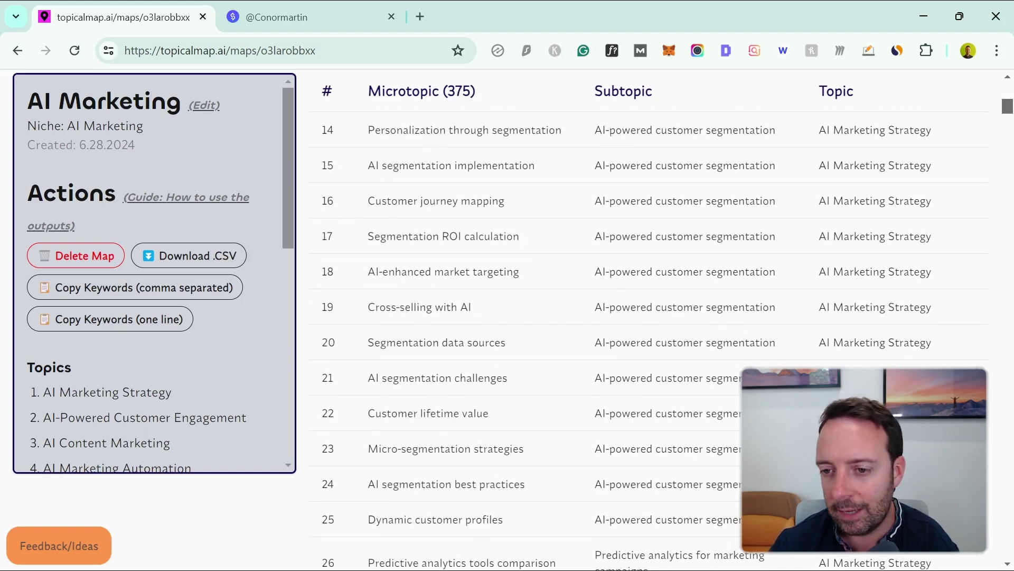
scroll(807, 296, "down", 20)
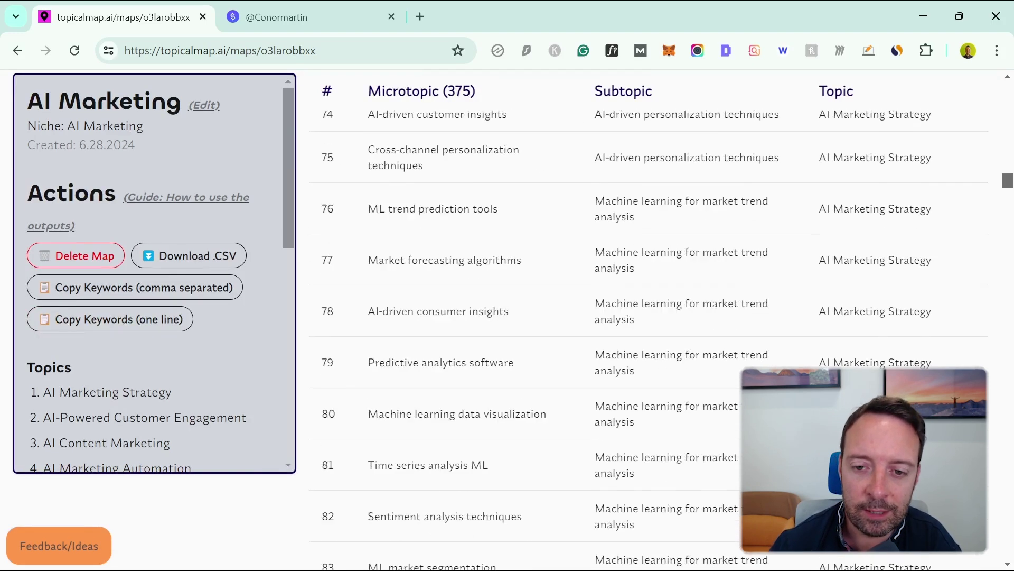
scroll(627, 248, "down", 18)
scroll(448, 365, "down", 4)
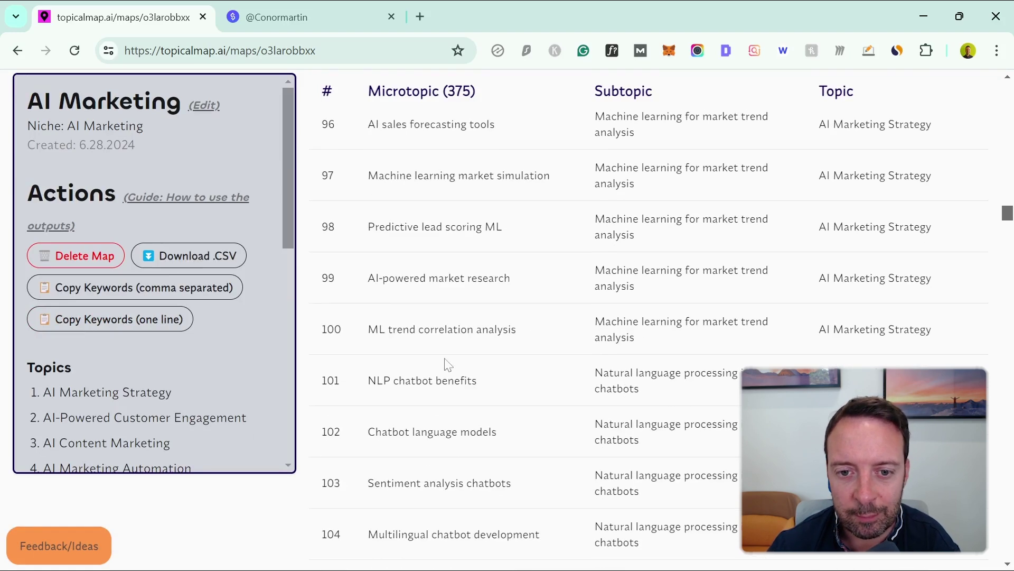
scroll(560, 396, "down", 14)
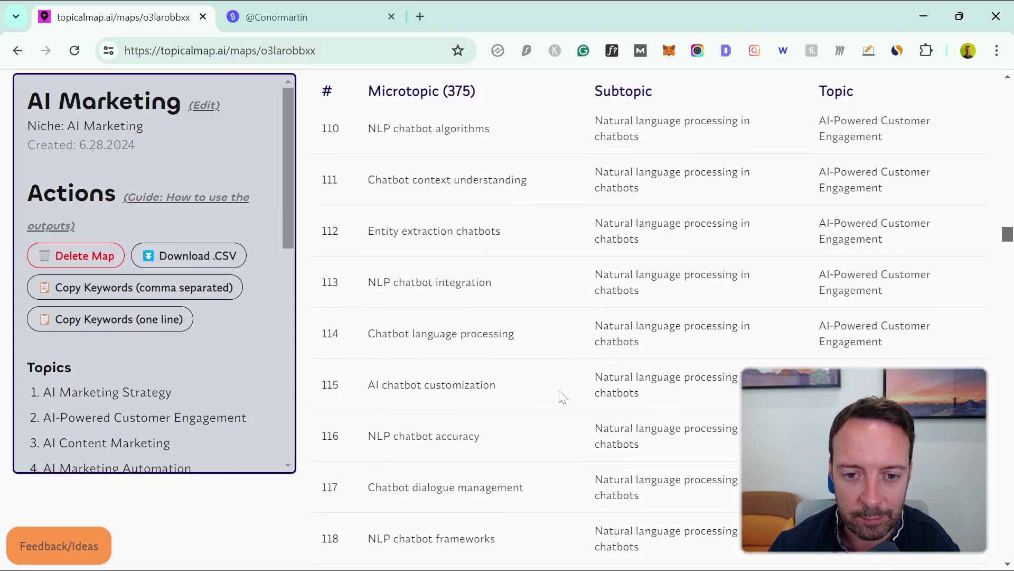
scroll(560, 396, "down", 20)
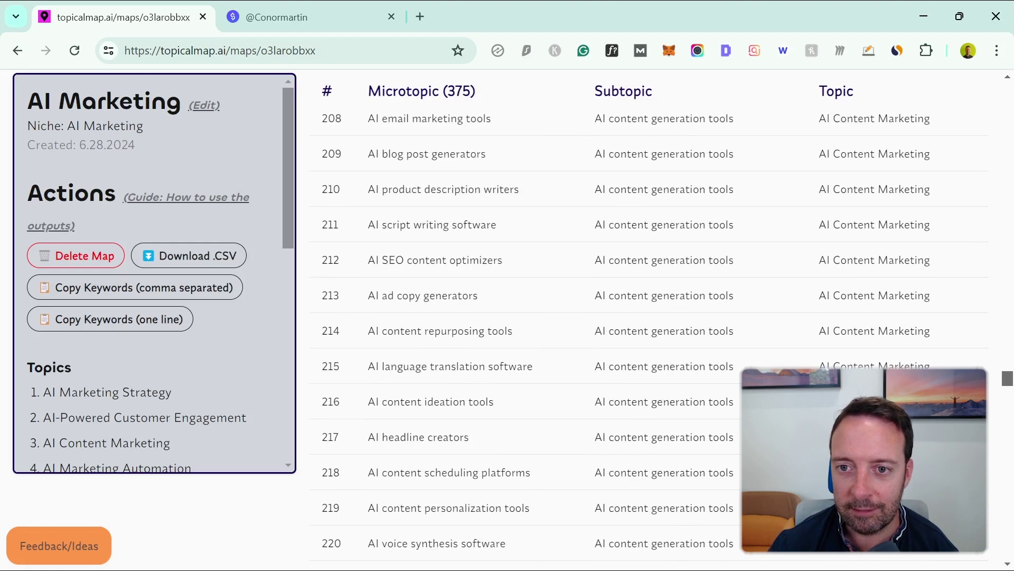
- Highlight the AI content generation tools subtopic and microtopics like AI blog post generators
left_click_drag(744, 126, 586, 127)
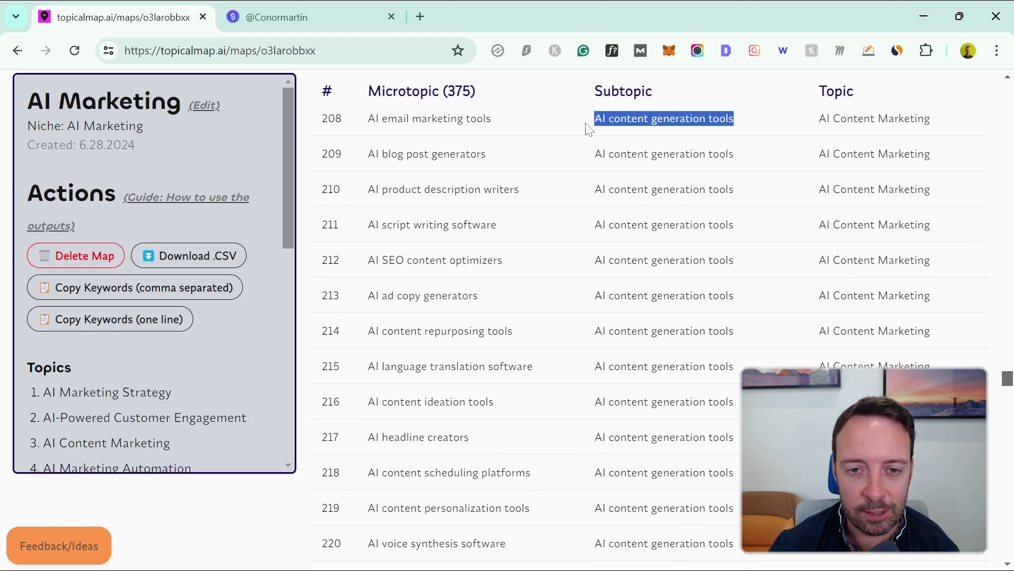
left_click(510, 131)
left_click_drag(493, 119, 363, 129)
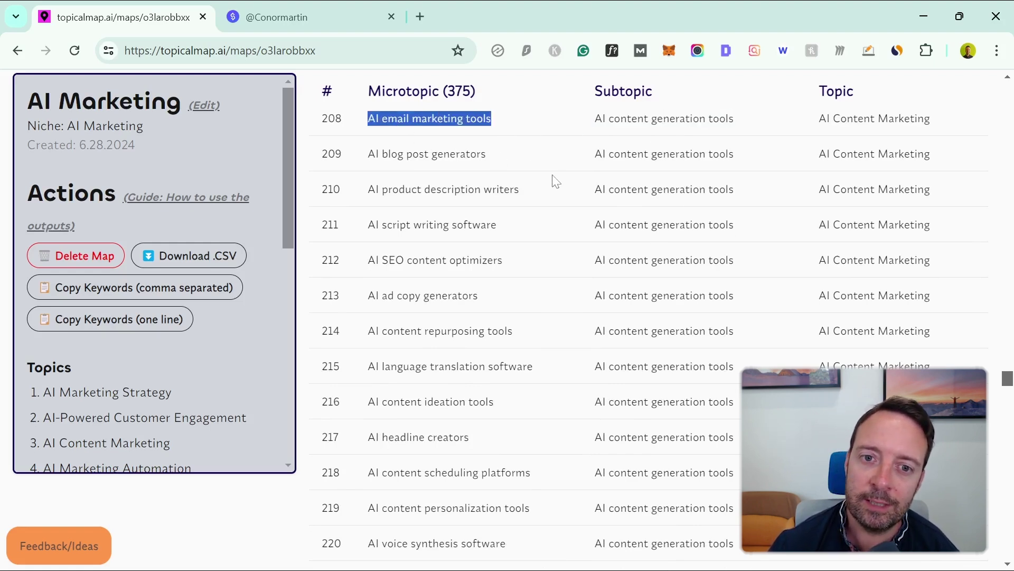
left_click(502, 165)
left_click_drag(502, 165, 367, 155)
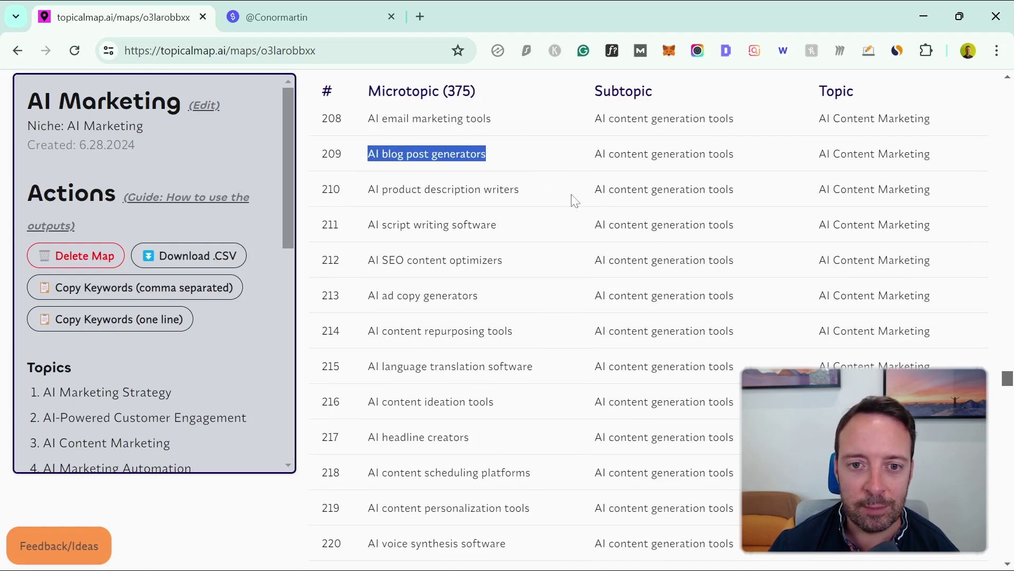
left_click_drag(521, 191, 337, 190)
left_click_drag(517, 229, 420, 207)
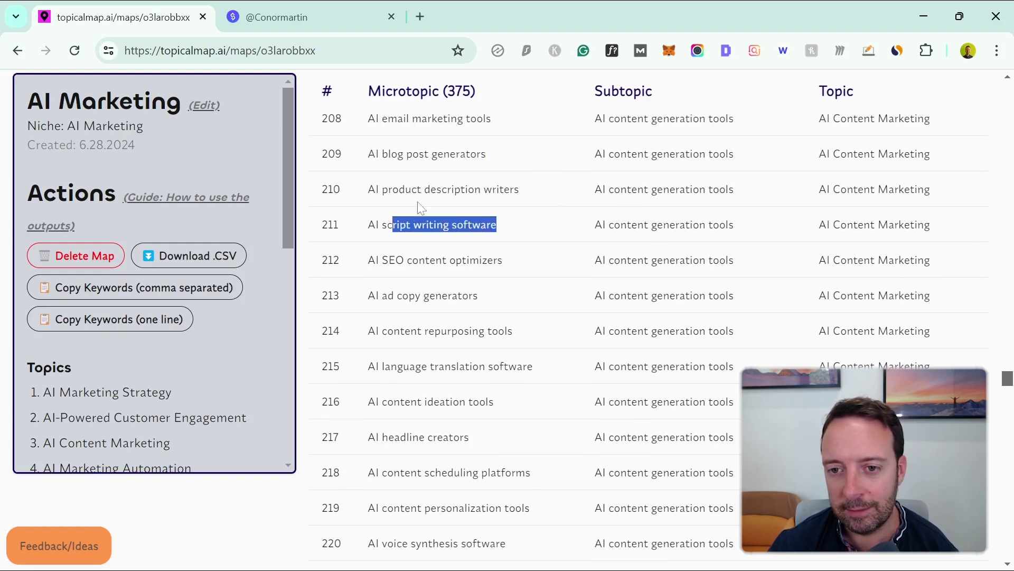
left_click_drag(593, 191, 743, 187)
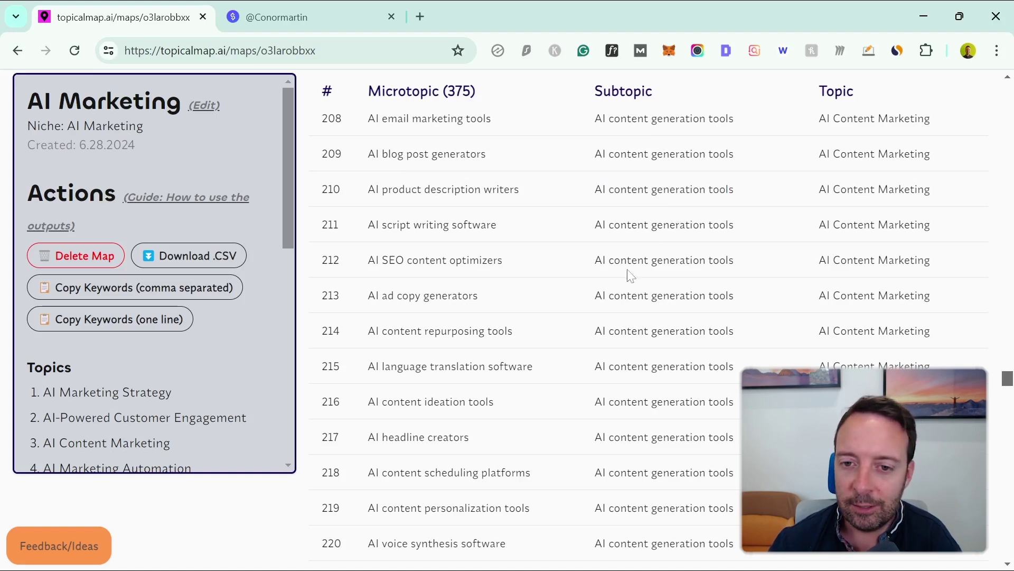
- Scroll further to rows 233–245, showing microtopics like AI video scene detection
scroll(629, 275, "down", 3)
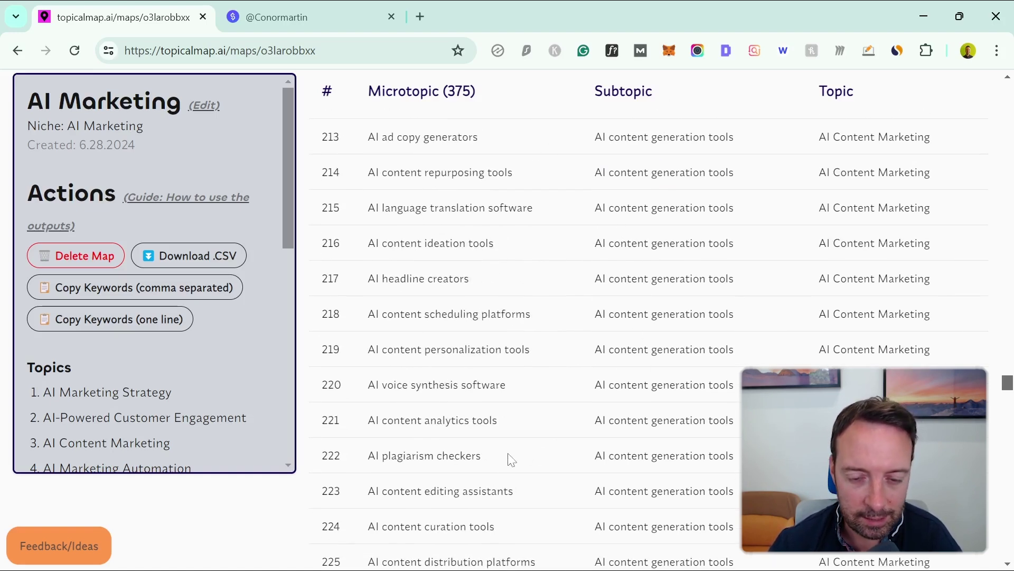
scroll(488, 461, "down", 1)
scroll(520, 343, "down", 9)
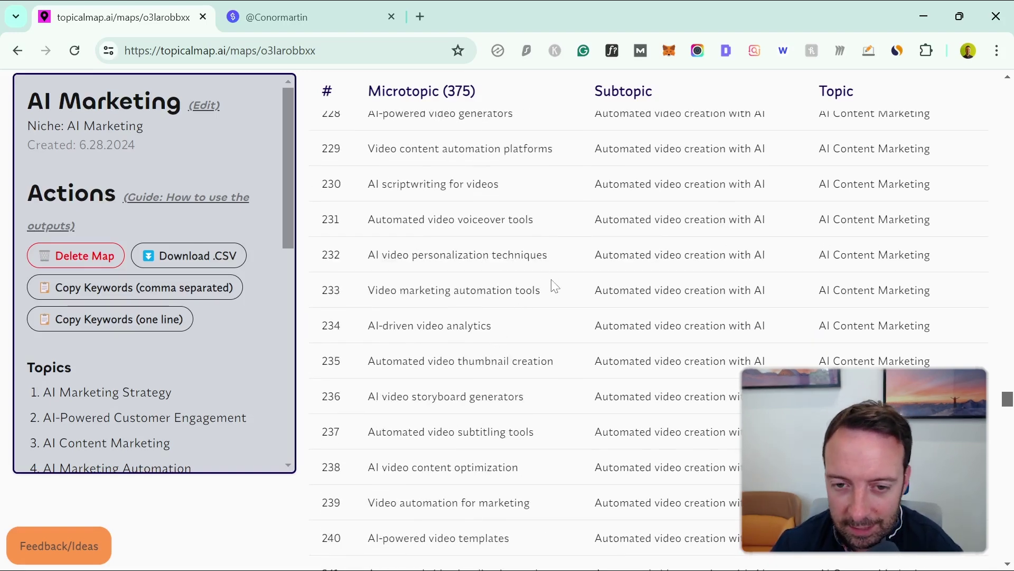
scroll(544, 287, "down", 3)
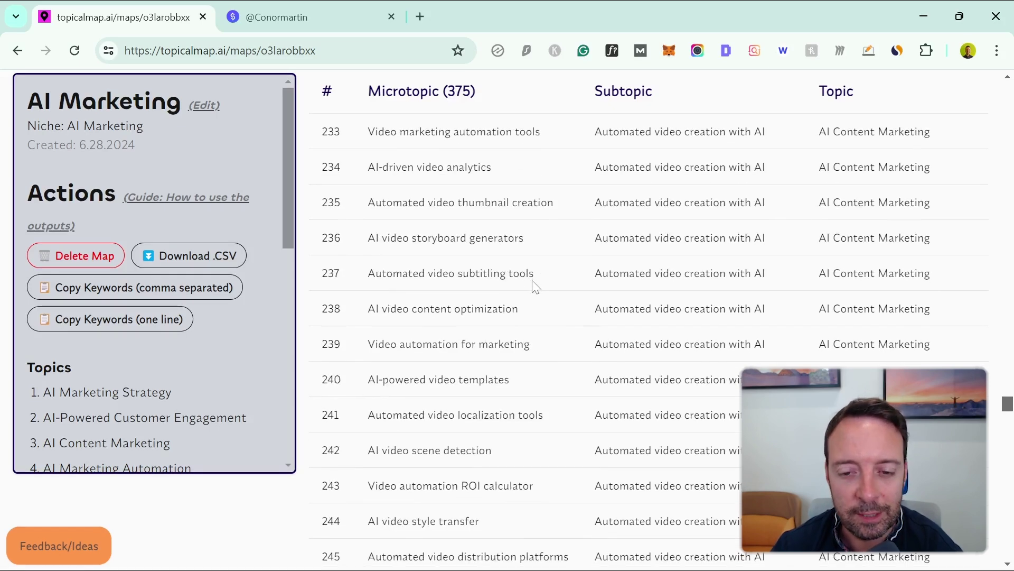